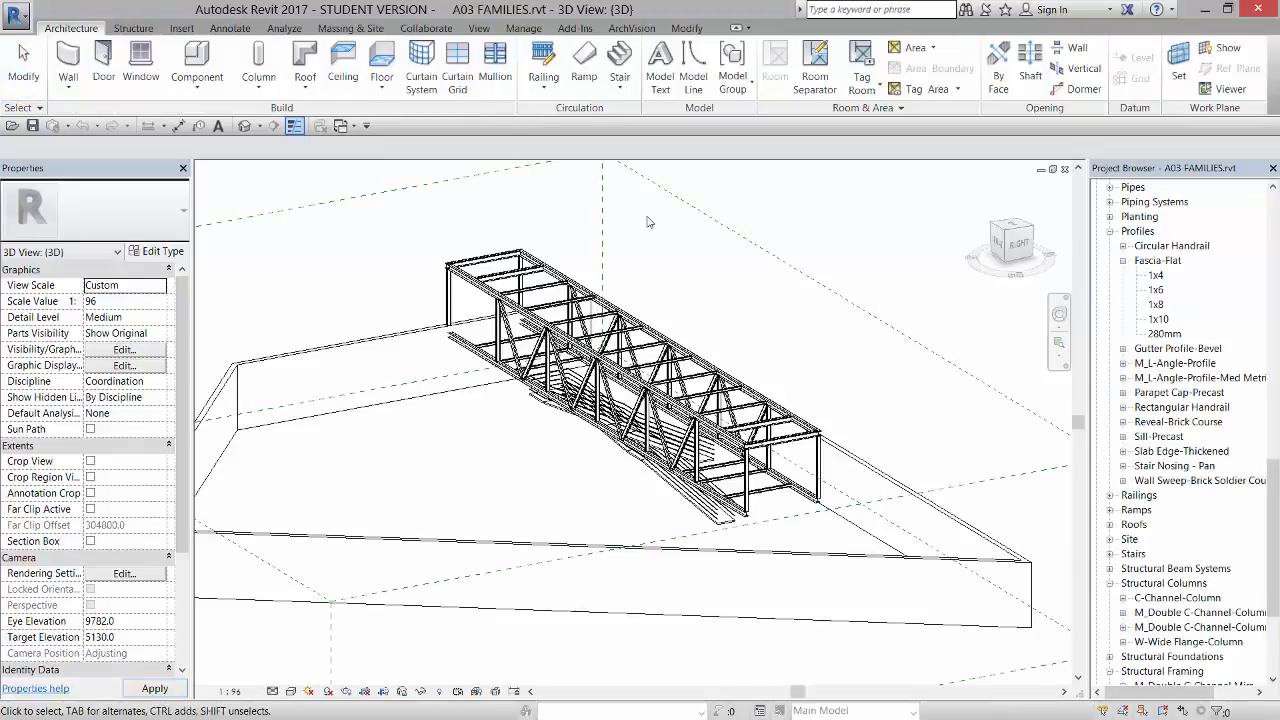
- Examine the steel truss framing, its cross beams and the ramp inside it in the 3D view
scroll(520, 265, up, 5)
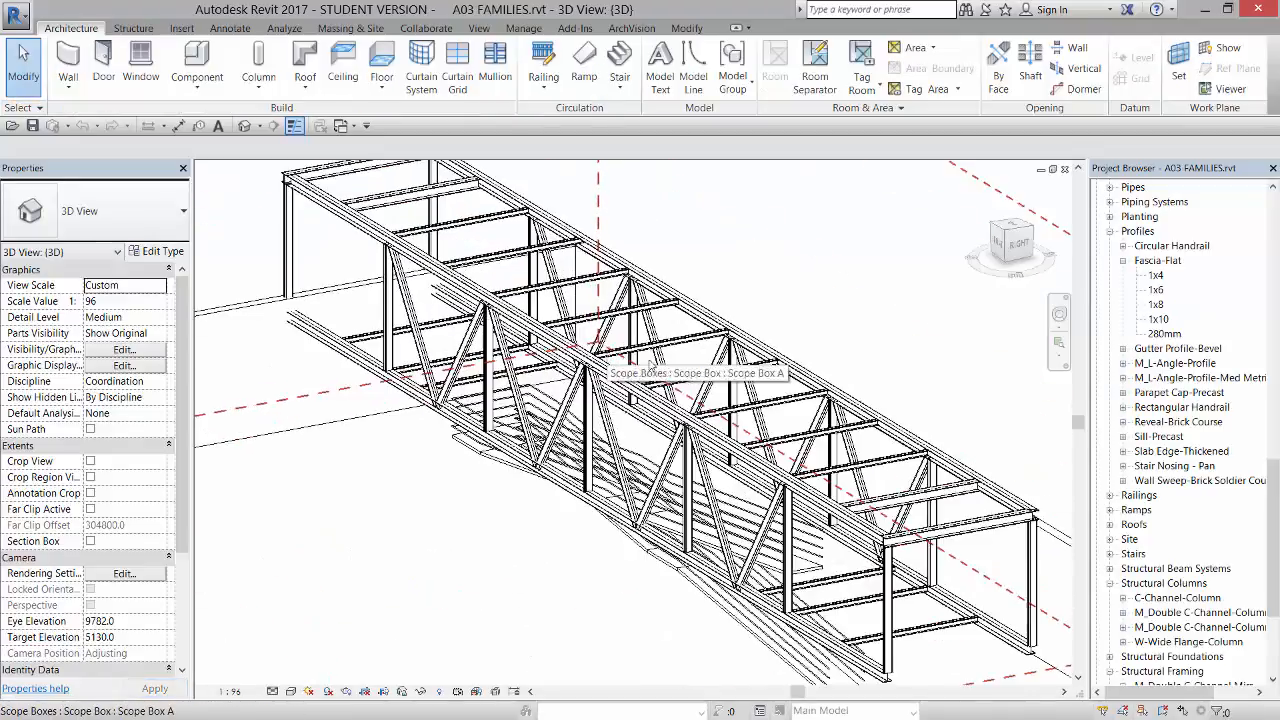
scroll(840, 360, up, 3)
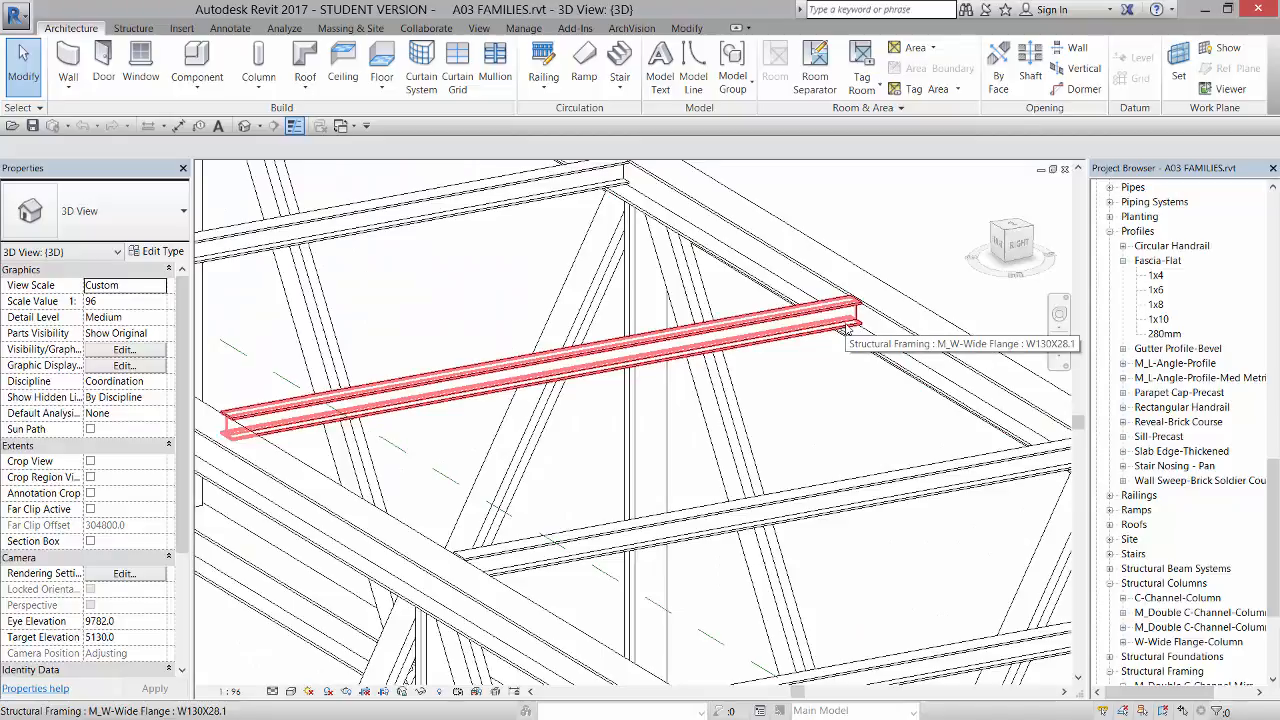
scroll(845, 330, down, 4)
shift+middle_drag(845, 330, 766, 627)
scroll(681, 408, down, 2)
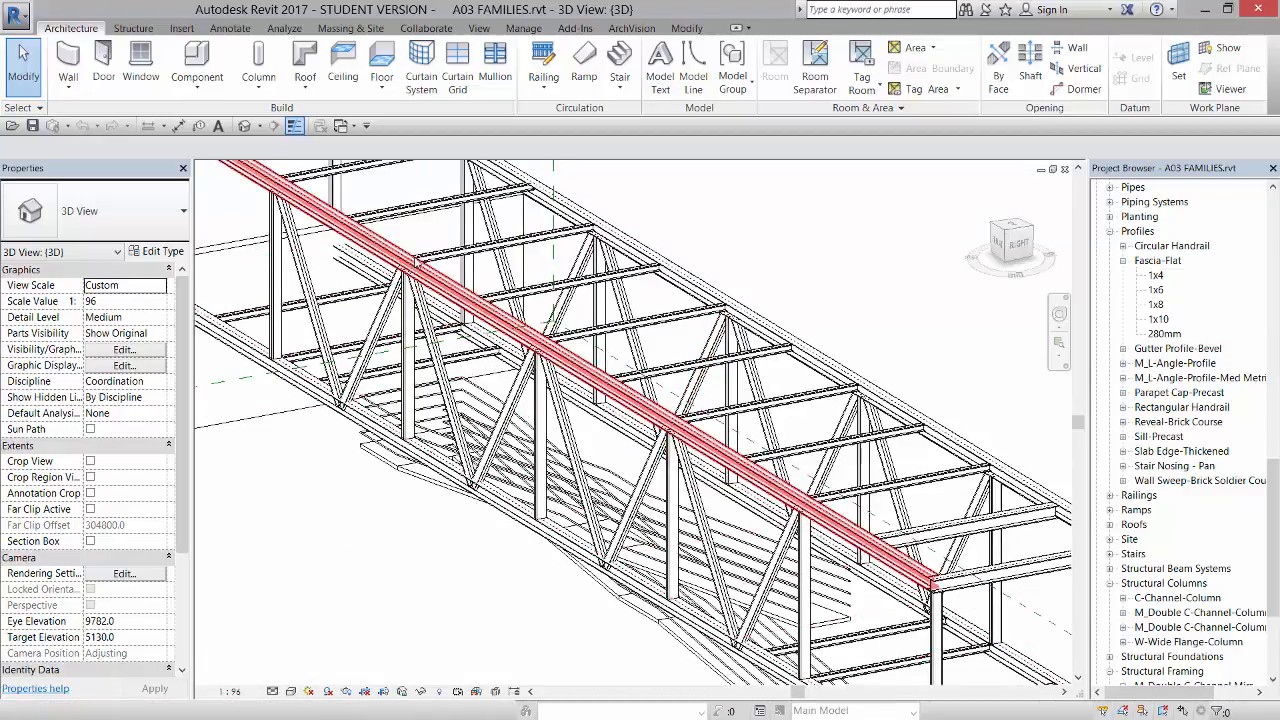
scroll(720, 300, down, 2)
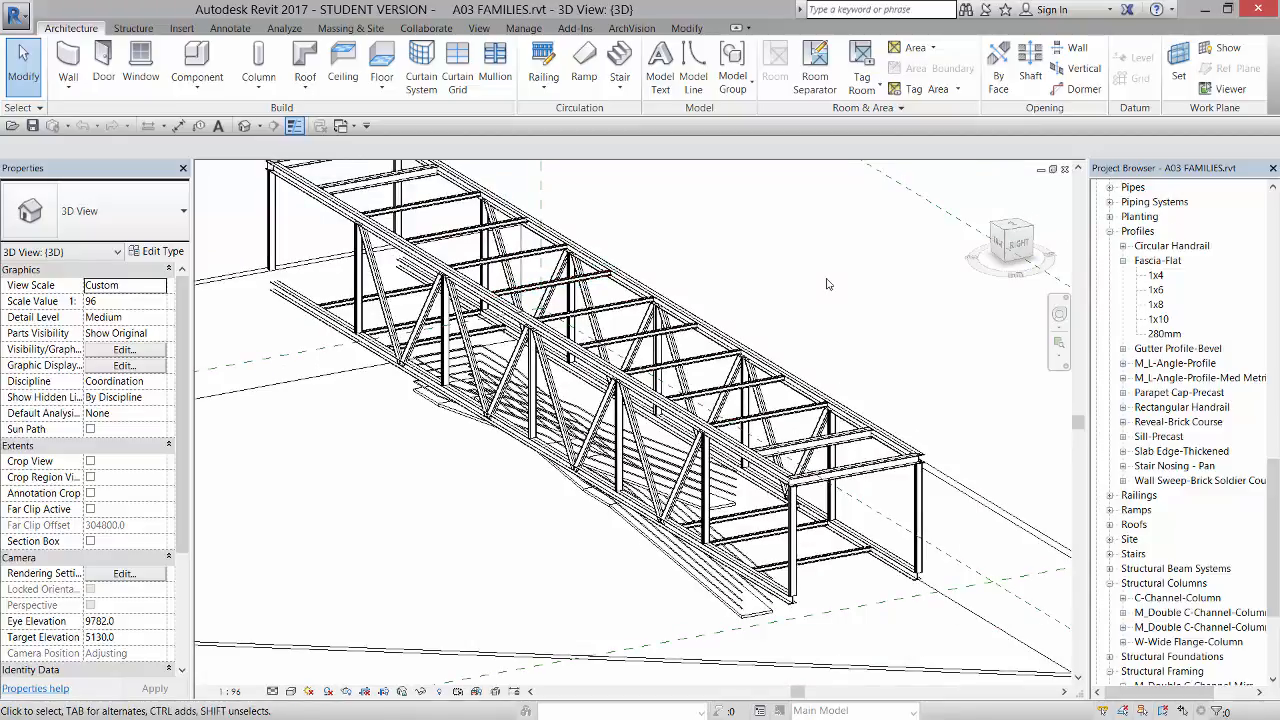
scroll(826, 284, down, 2)
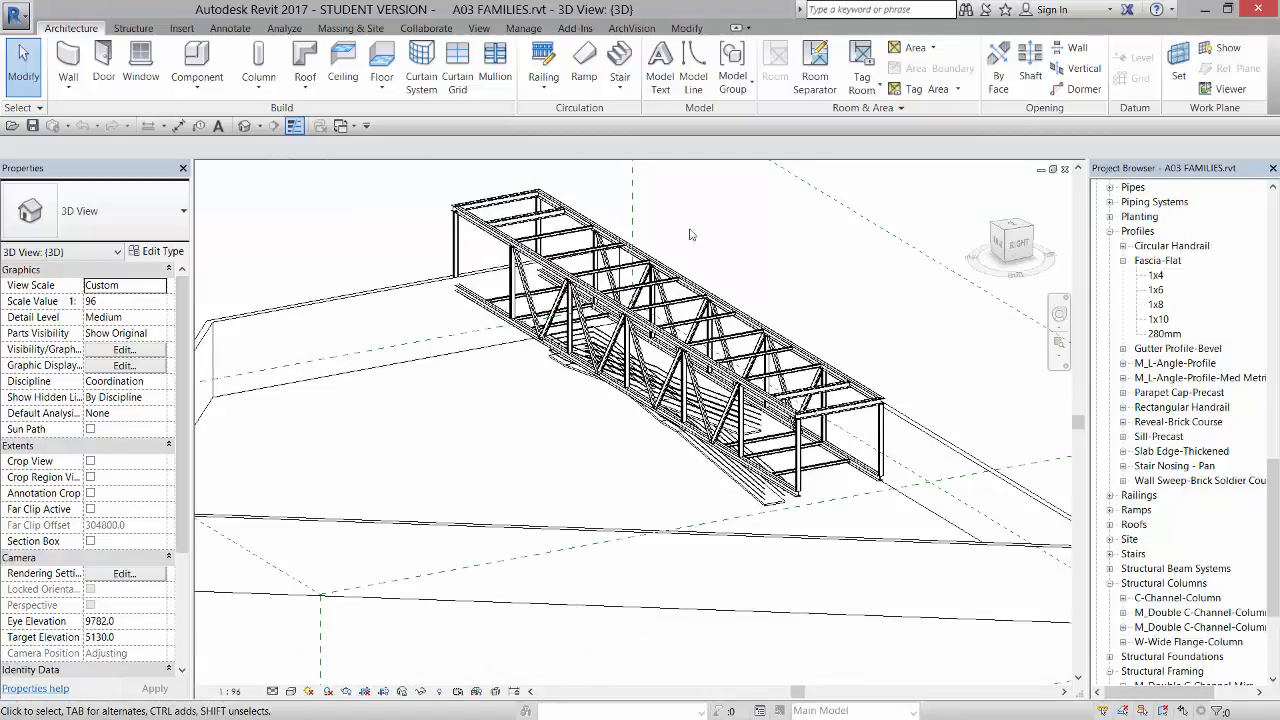
scroll(666, 243, up, 2)
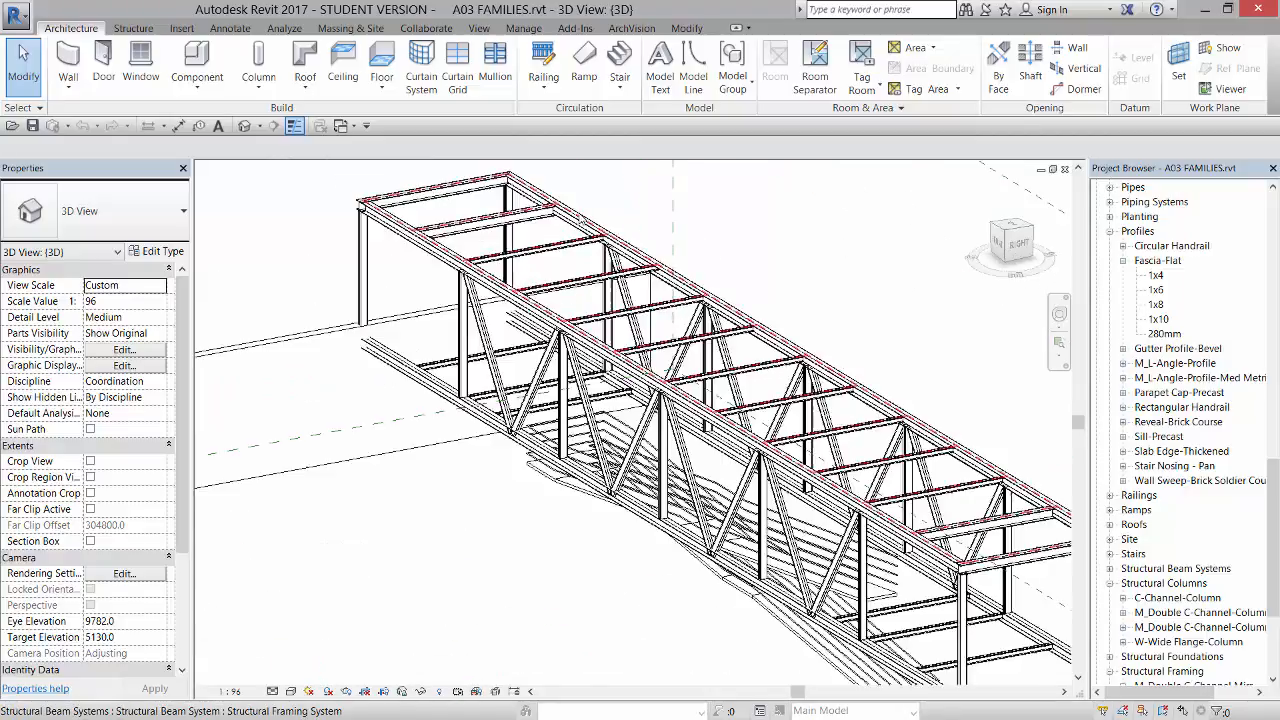
scroll(697, 272, up, 2)
scroll(763, 272, down, 1)
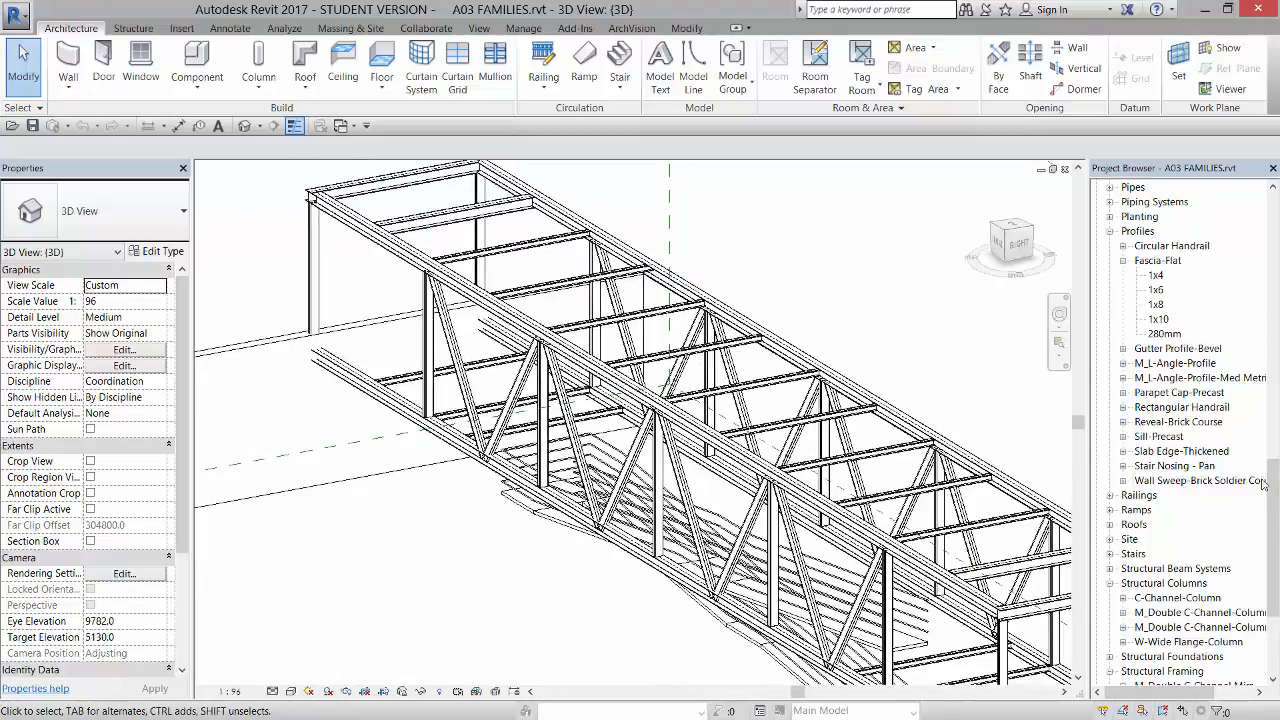
- Open the Level 2 floor plan and examine grid line 2 along the full length of the truss
scroll(1200, 450, up, 10)
click(1140, 187)
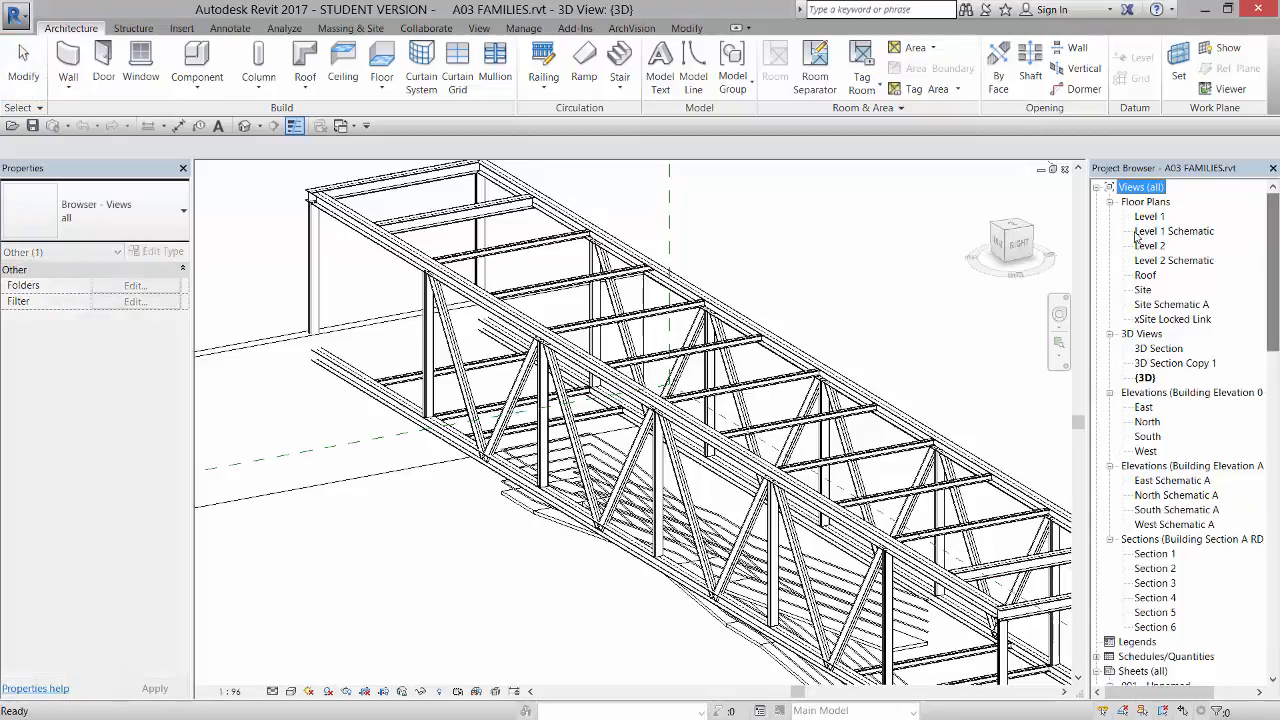
double_click(1146, 245)
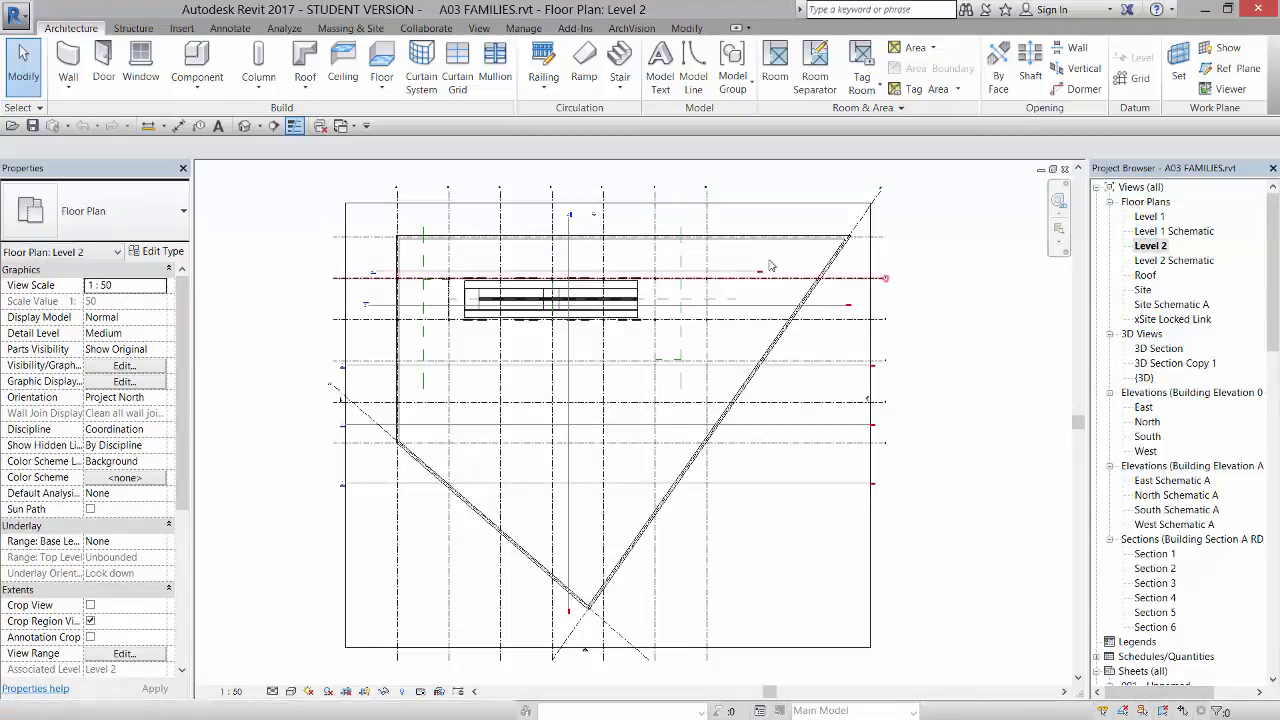
scroll(458, 300, up, 5)
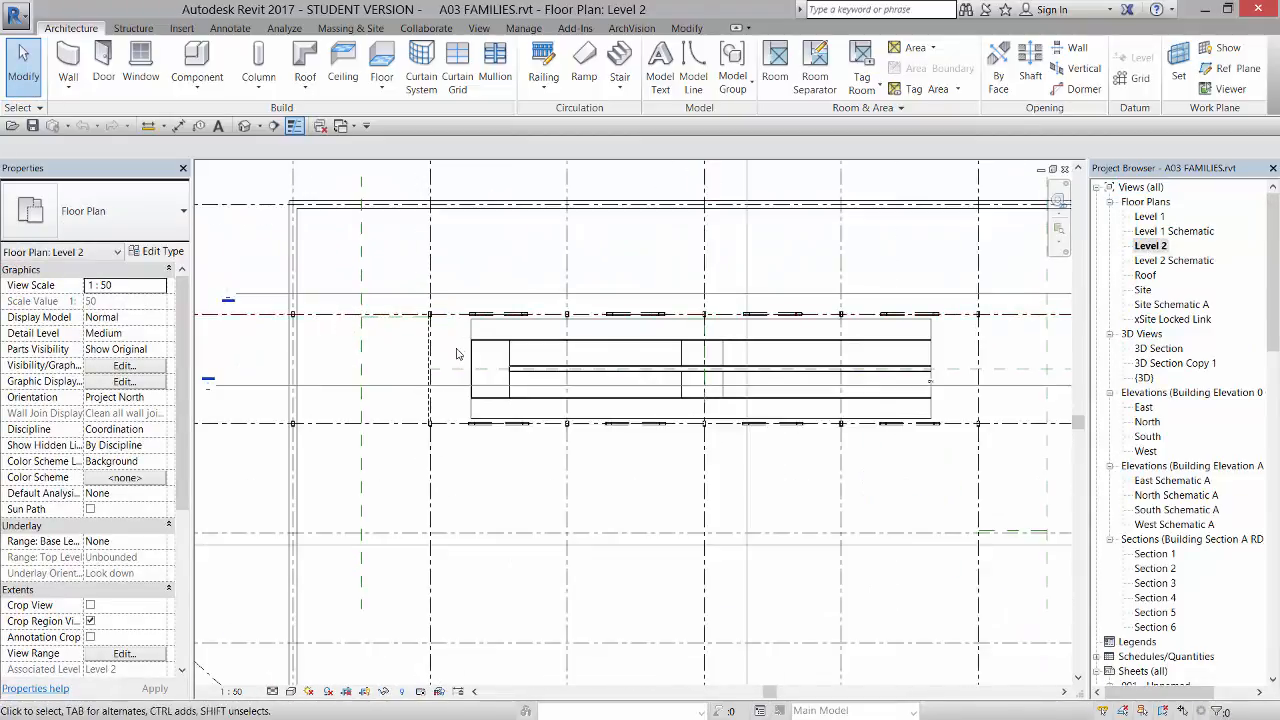
middle_drag(411, 350, 749, 363)
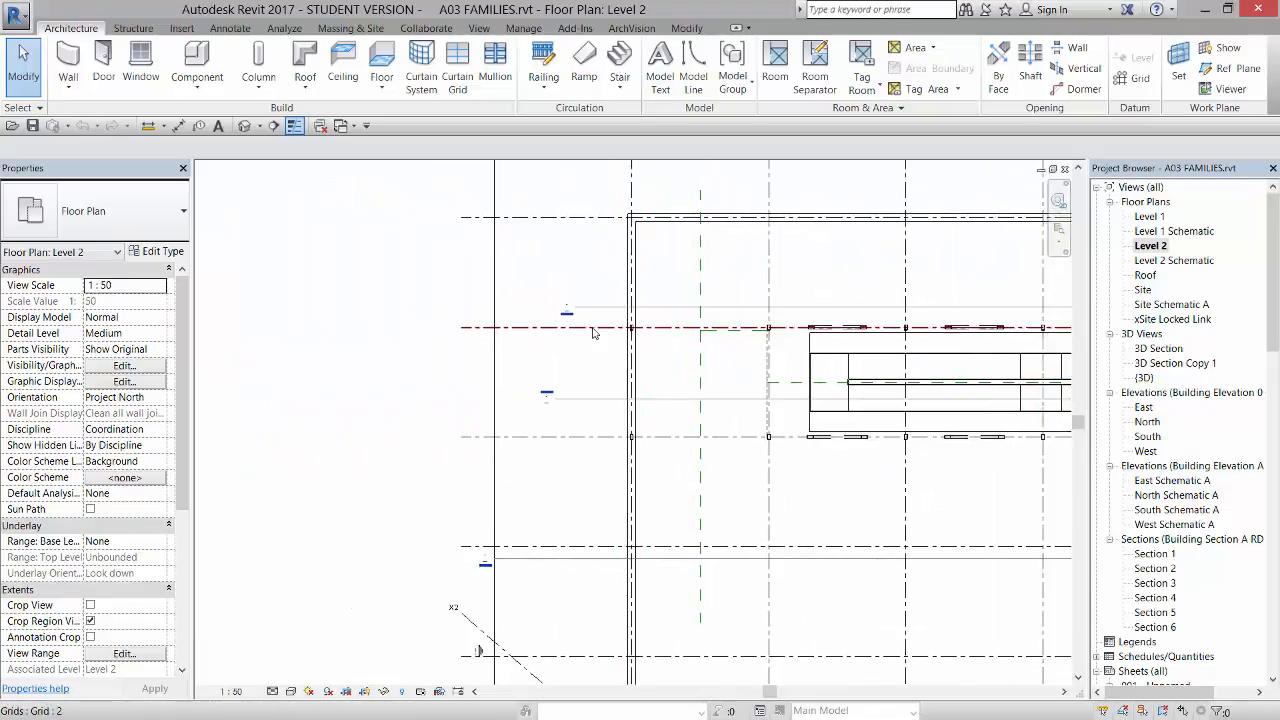
middle_drag(850, 368, 344, 378)
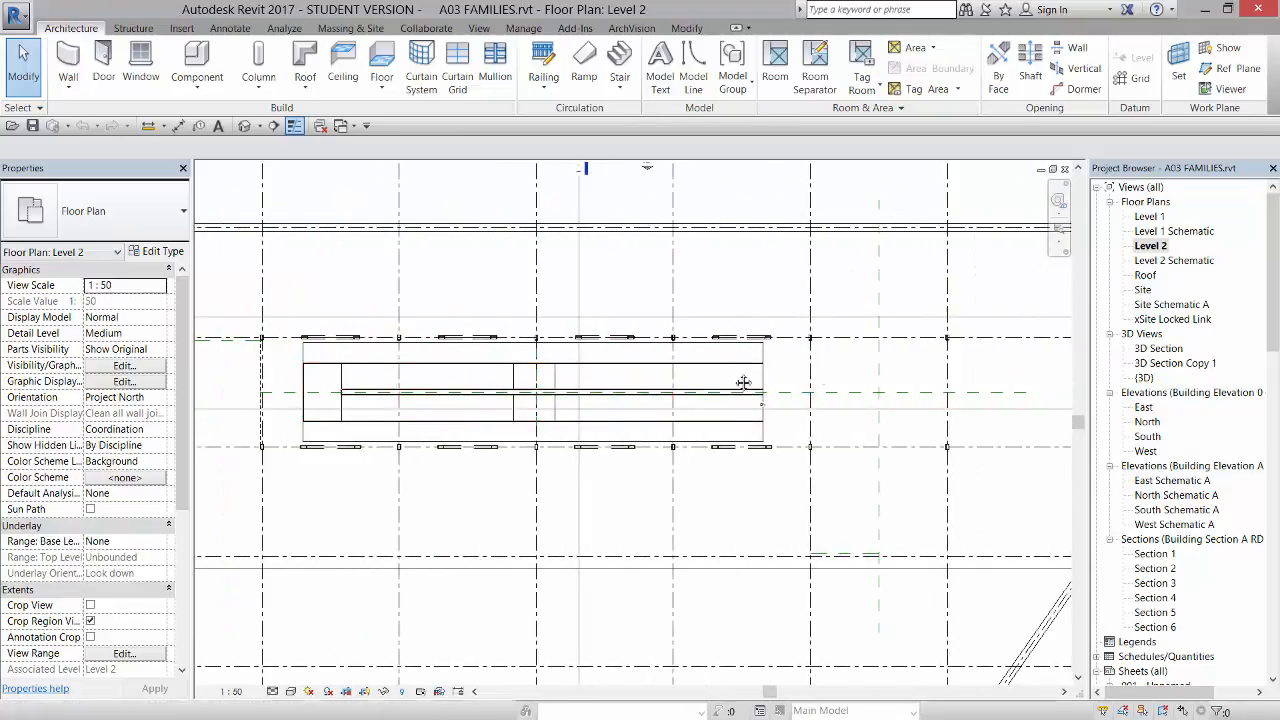
middle_drag(743, 383, 378, 381)
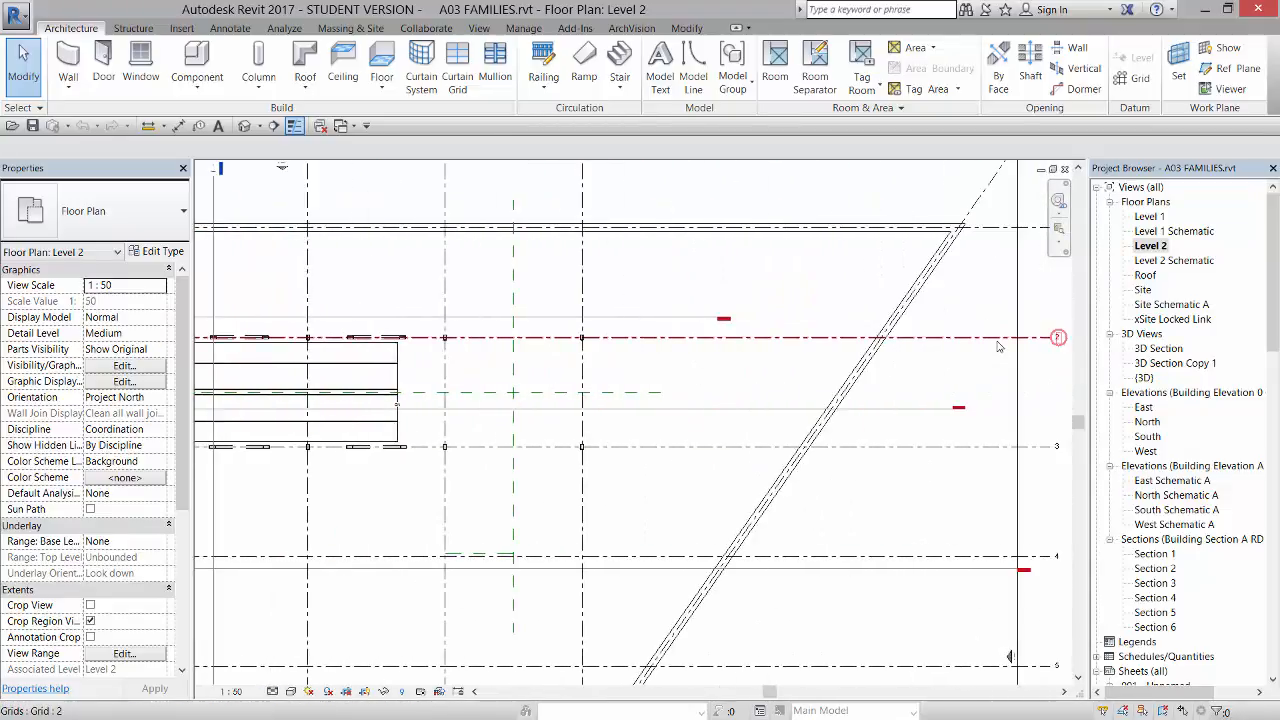
middle_drag(625, 378, 760, 347)
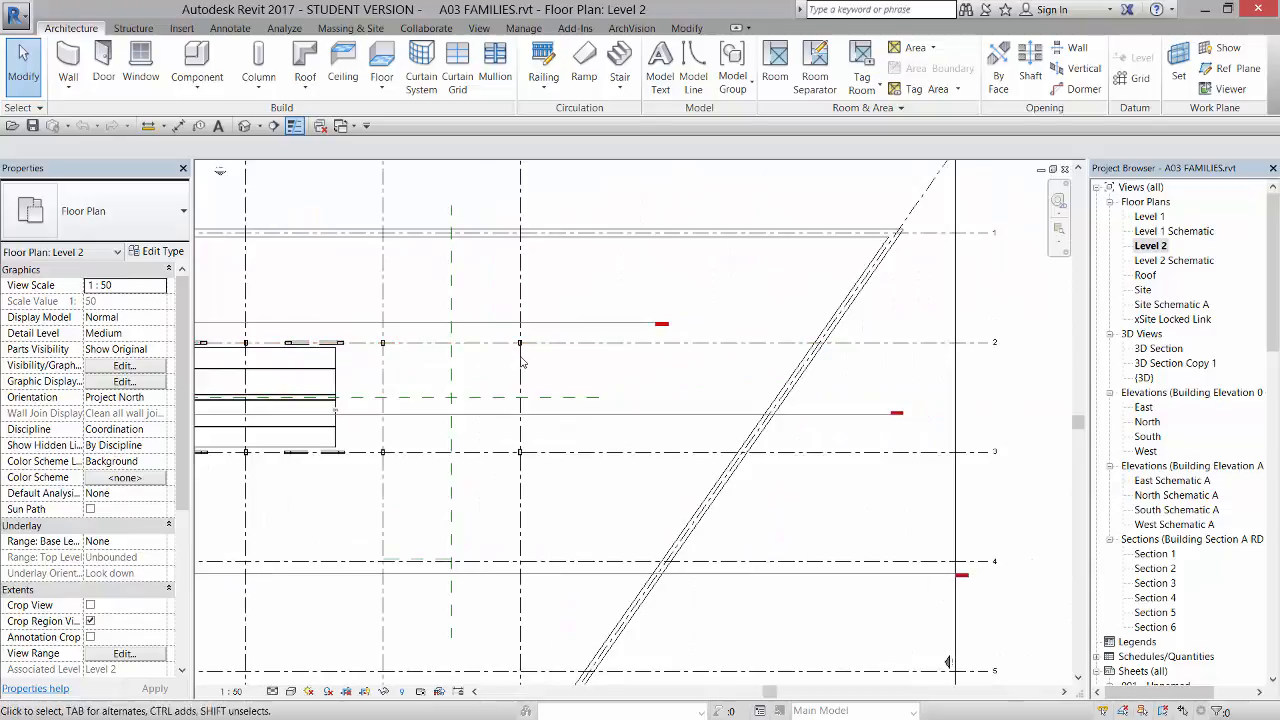
middle_drag(581, 365, 993, 366)
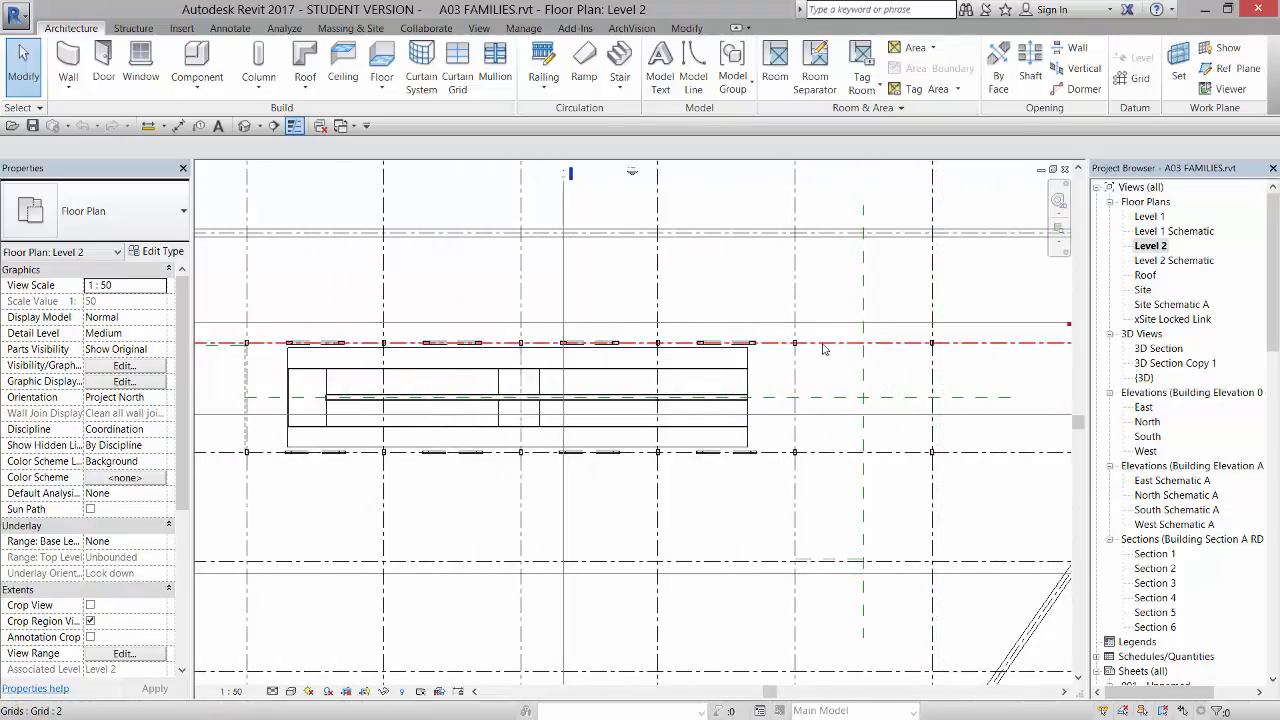
middle_drag(428, 386, 771, 379)
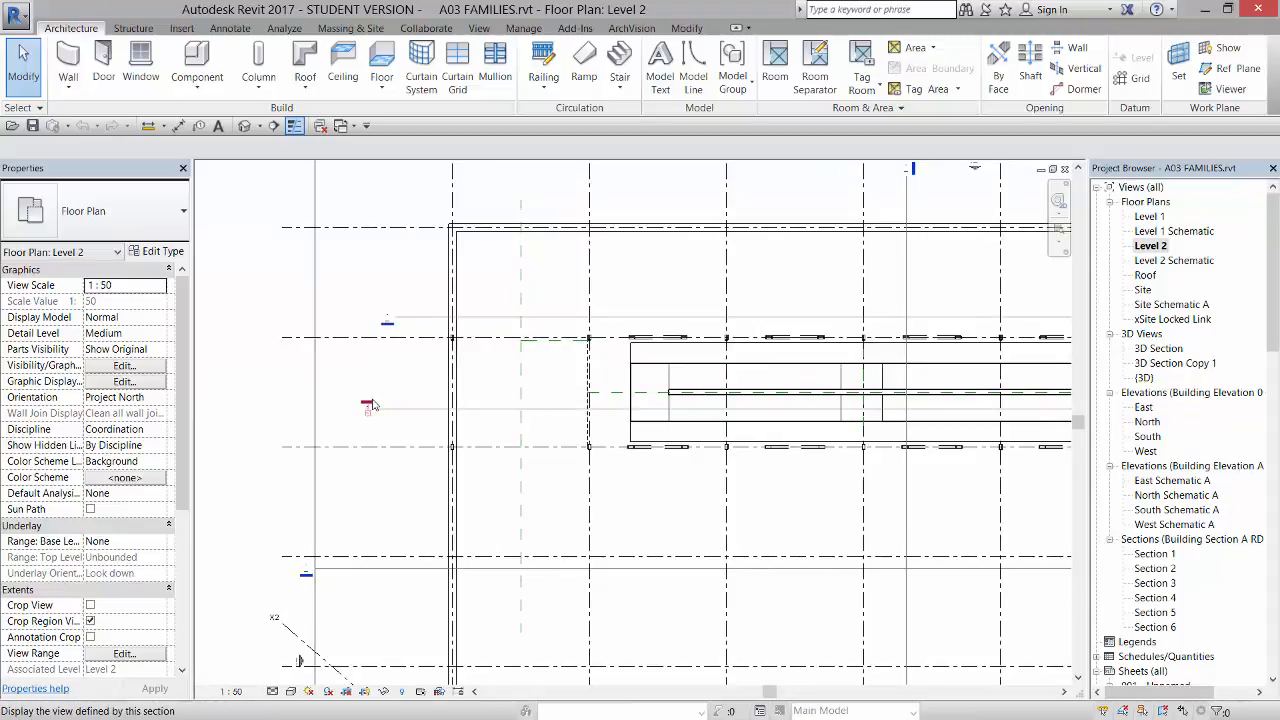
- Open the Section 4 view from its section marker in the plan and examine the ramps and truss diagonals
click(400, 414)
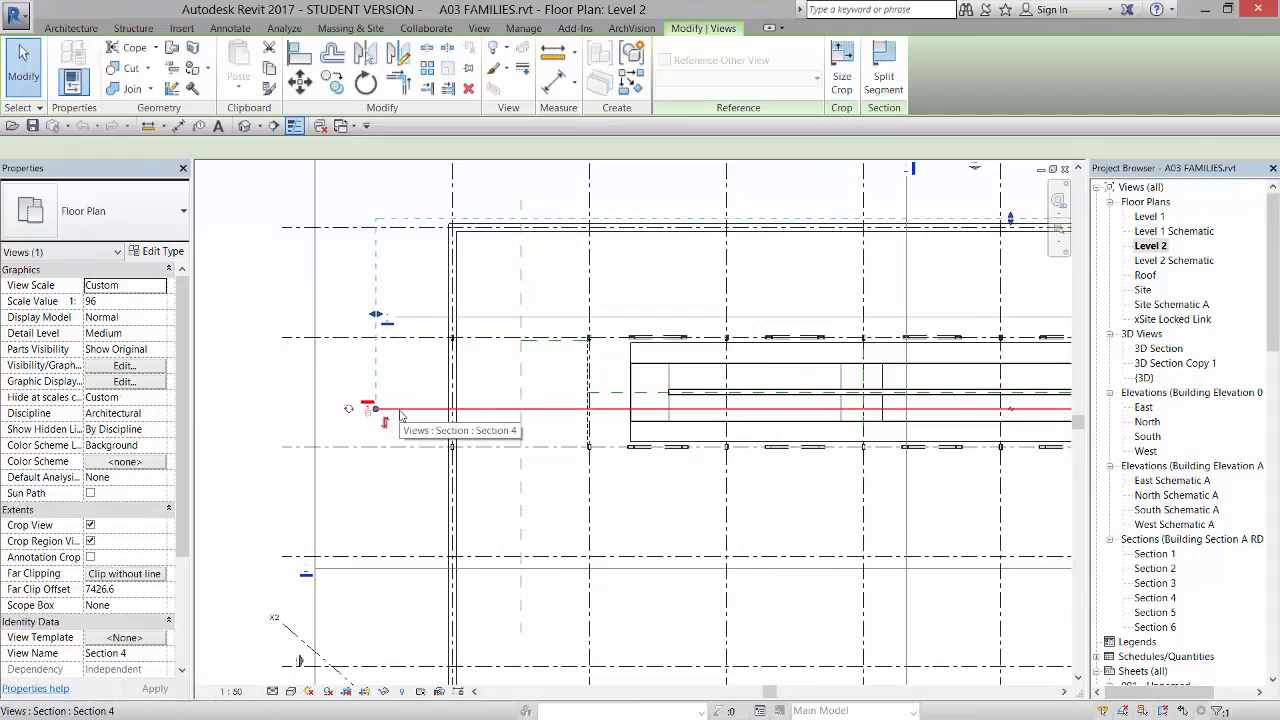
scroll(400, 414, down, 1)
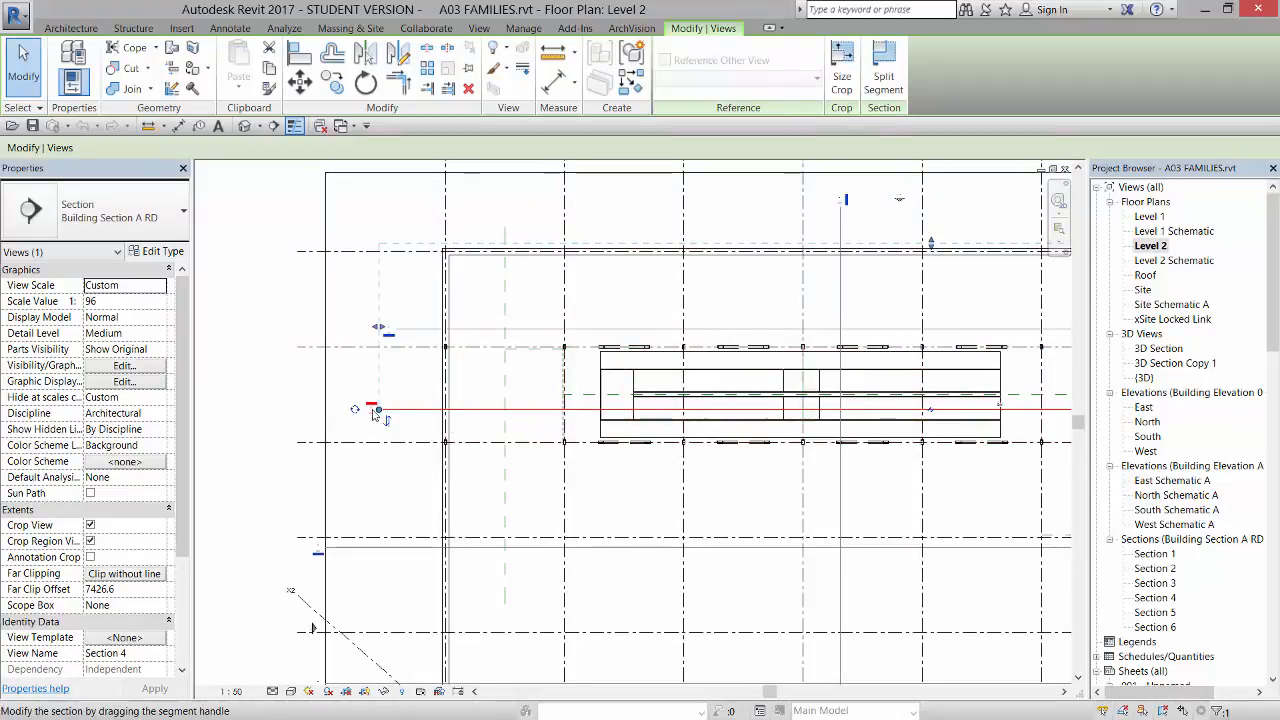
key(Escape)
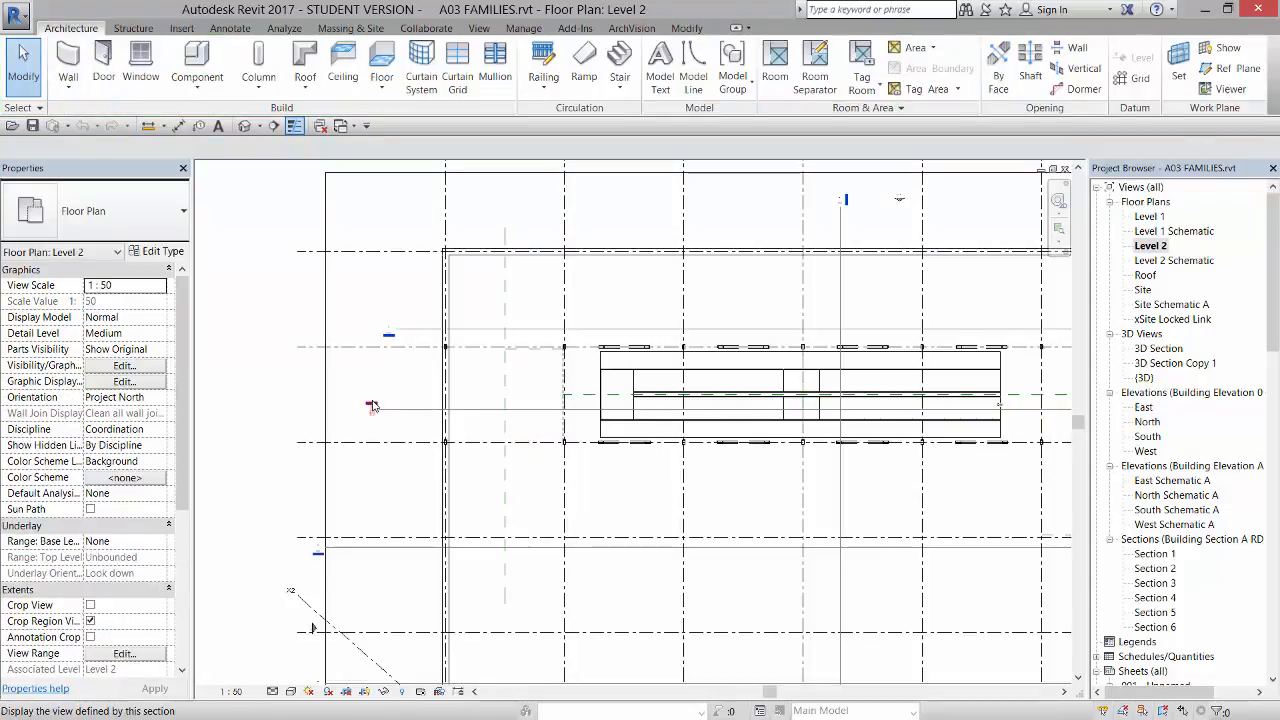
double_click(371, 405)
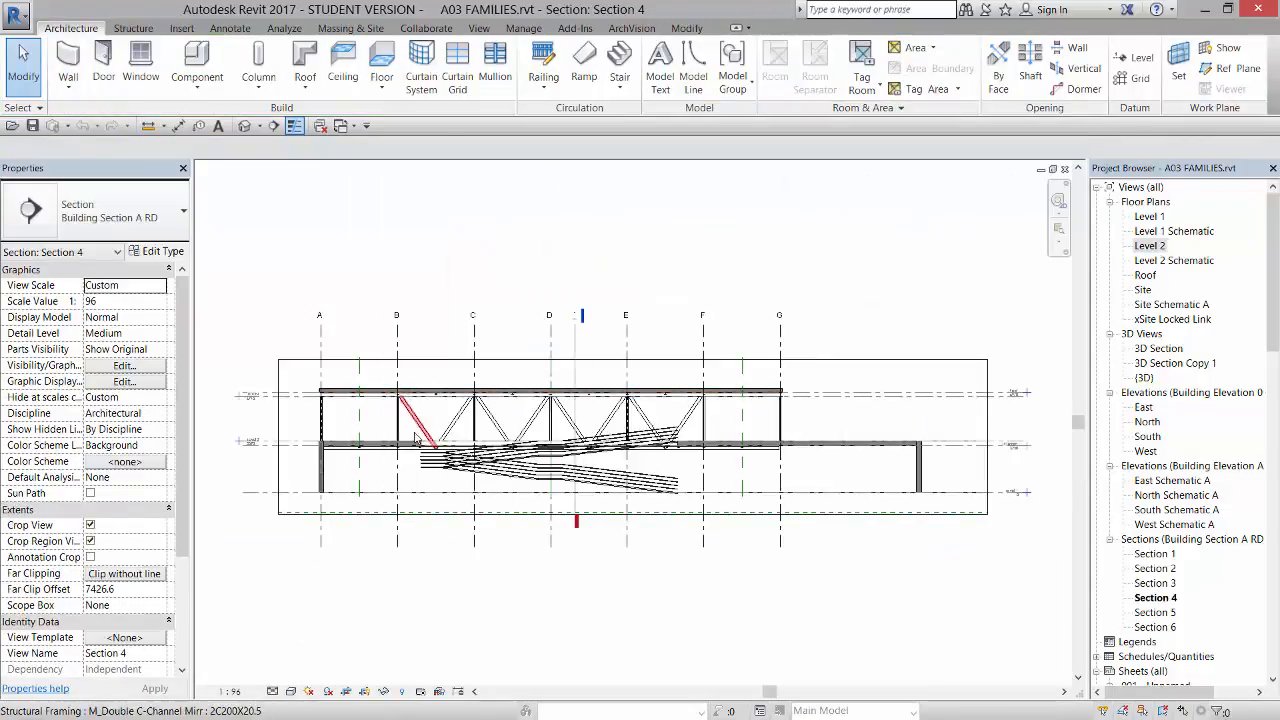
scroll(529, 493, up, 3)
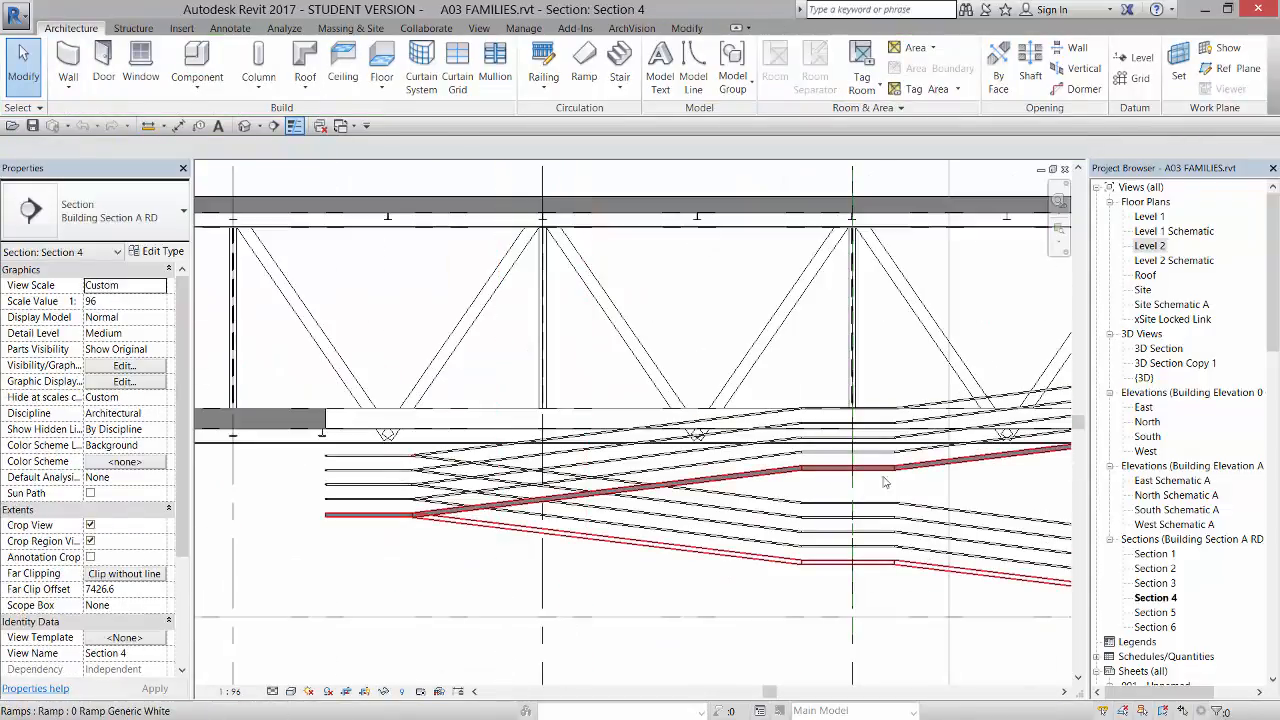
middle_drag(784, 488, 443, 500)
middle_drag(977, 431, 866, 460)
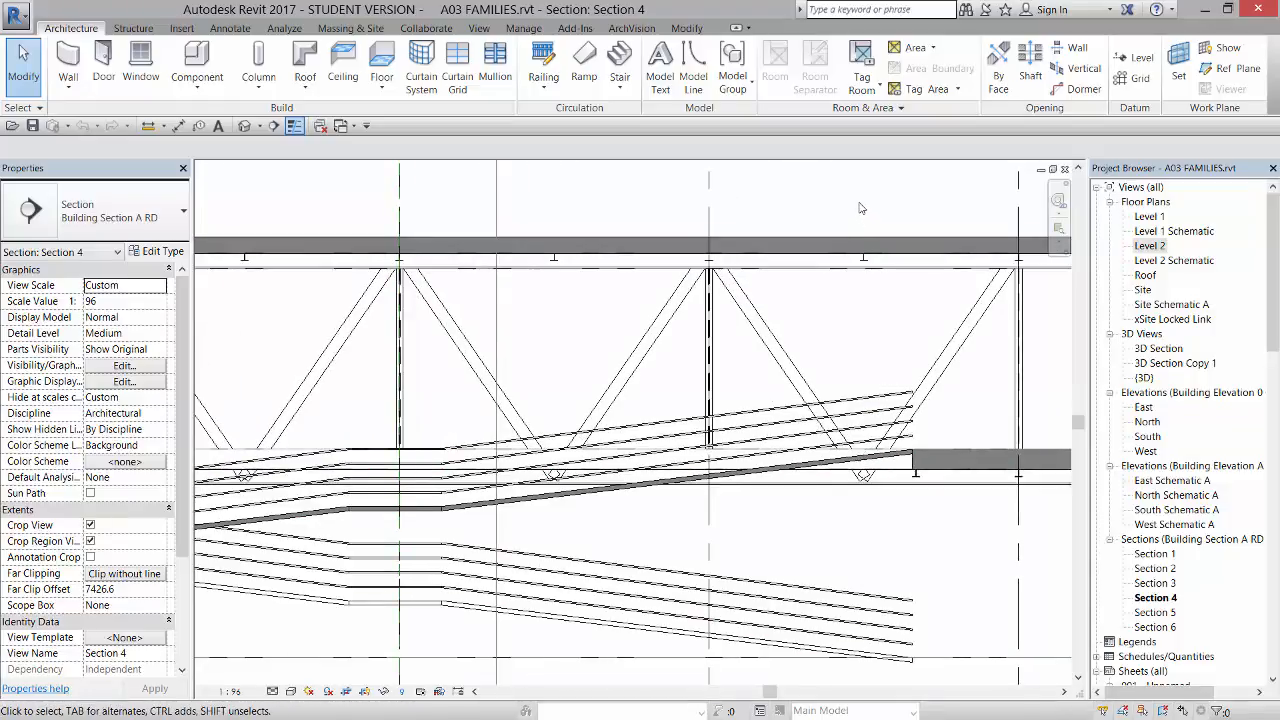
- Switch to the open Cable Working family and load it into the A03 FAMILIES project
key(ctrl+Tab)
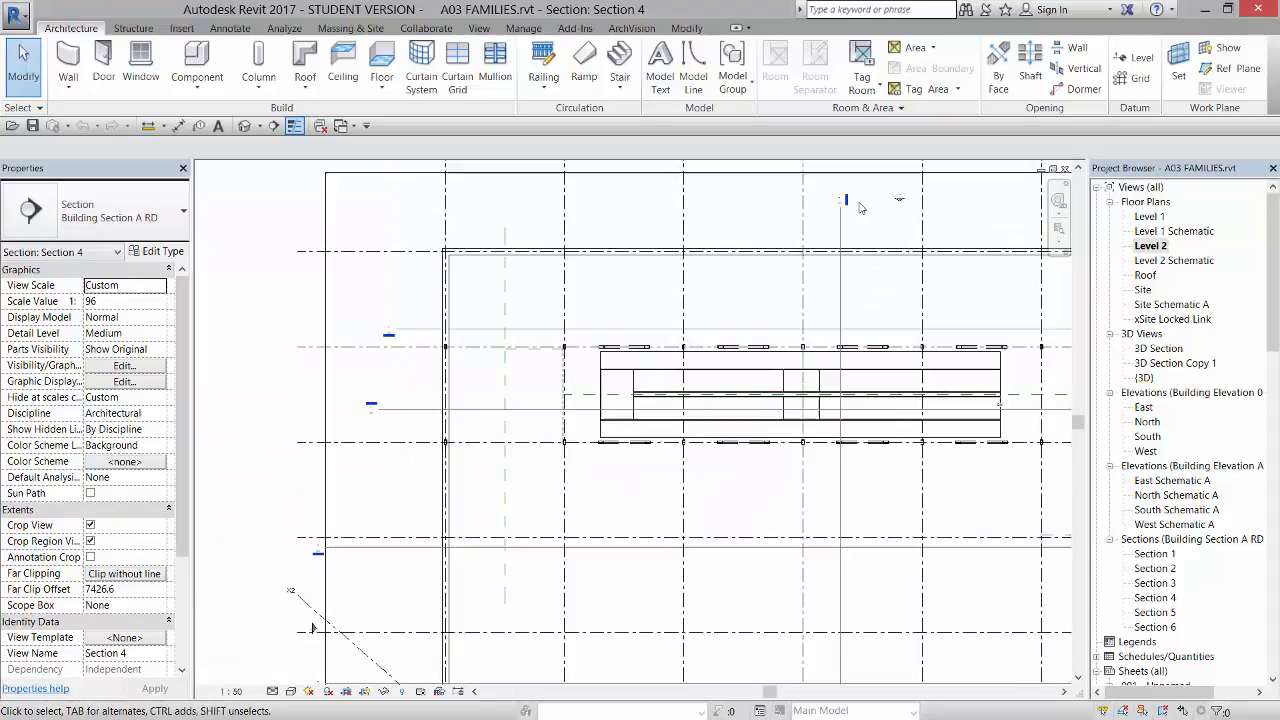
key(ctrl+Tab)
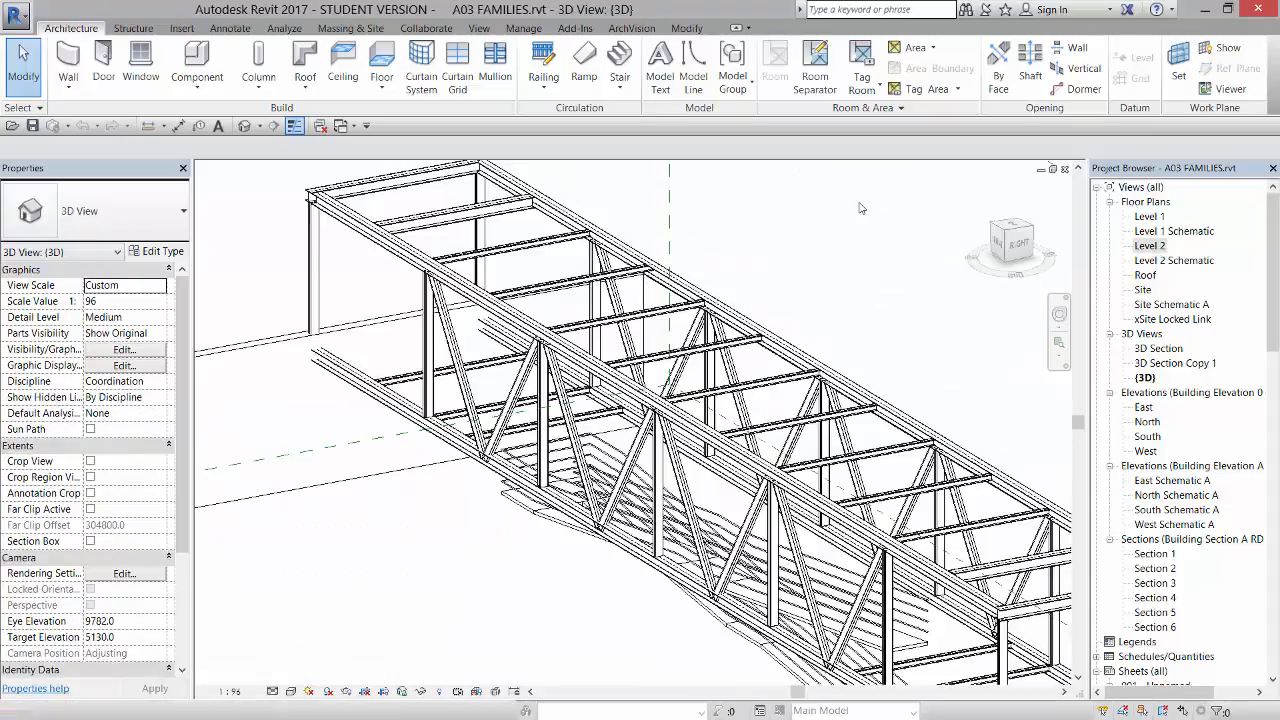
key(ctrl+Tab)
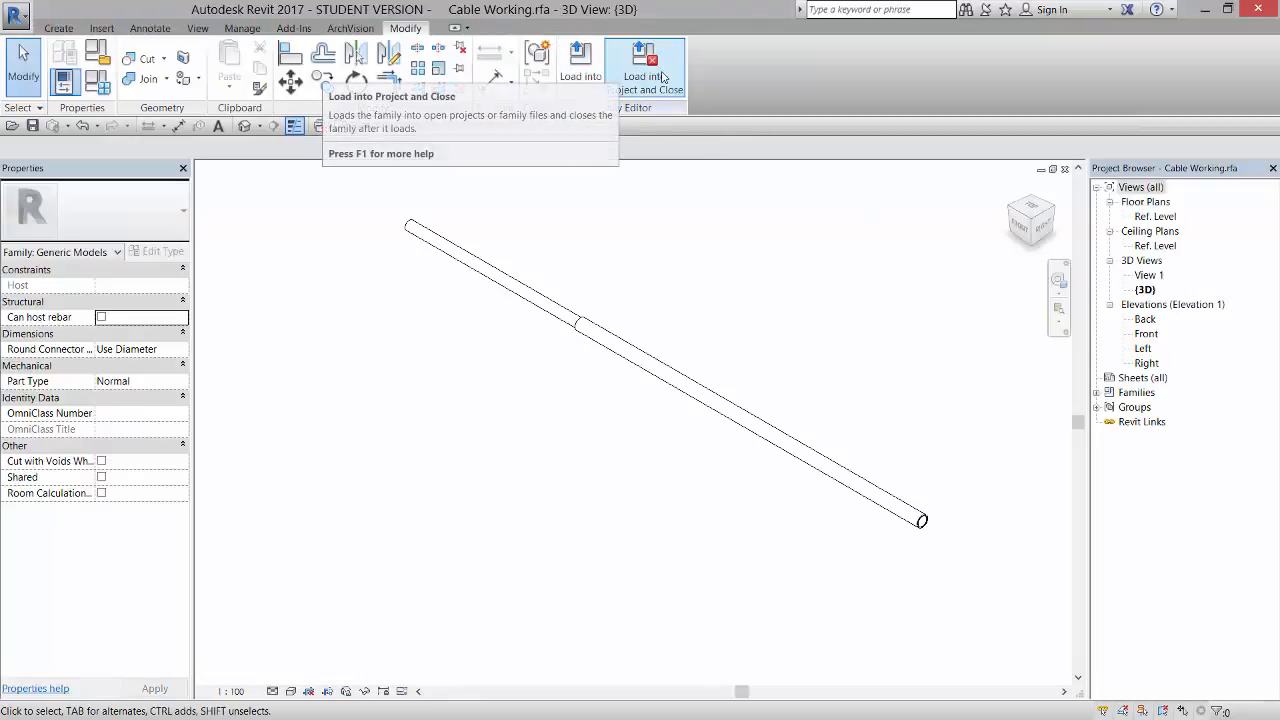
click(582, 78)
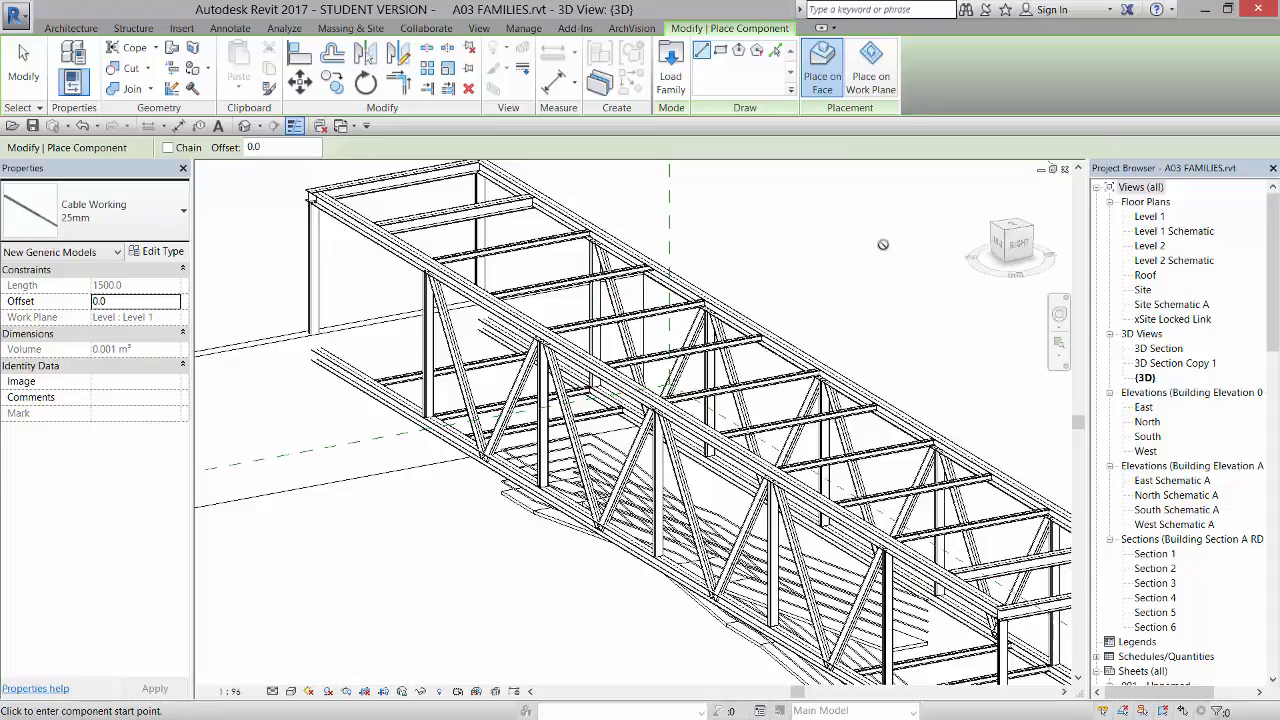
- Leave component placement in 3D, go back to the Level 2 floor plan and open Section 4 from its marker
double_click(1150, 245)
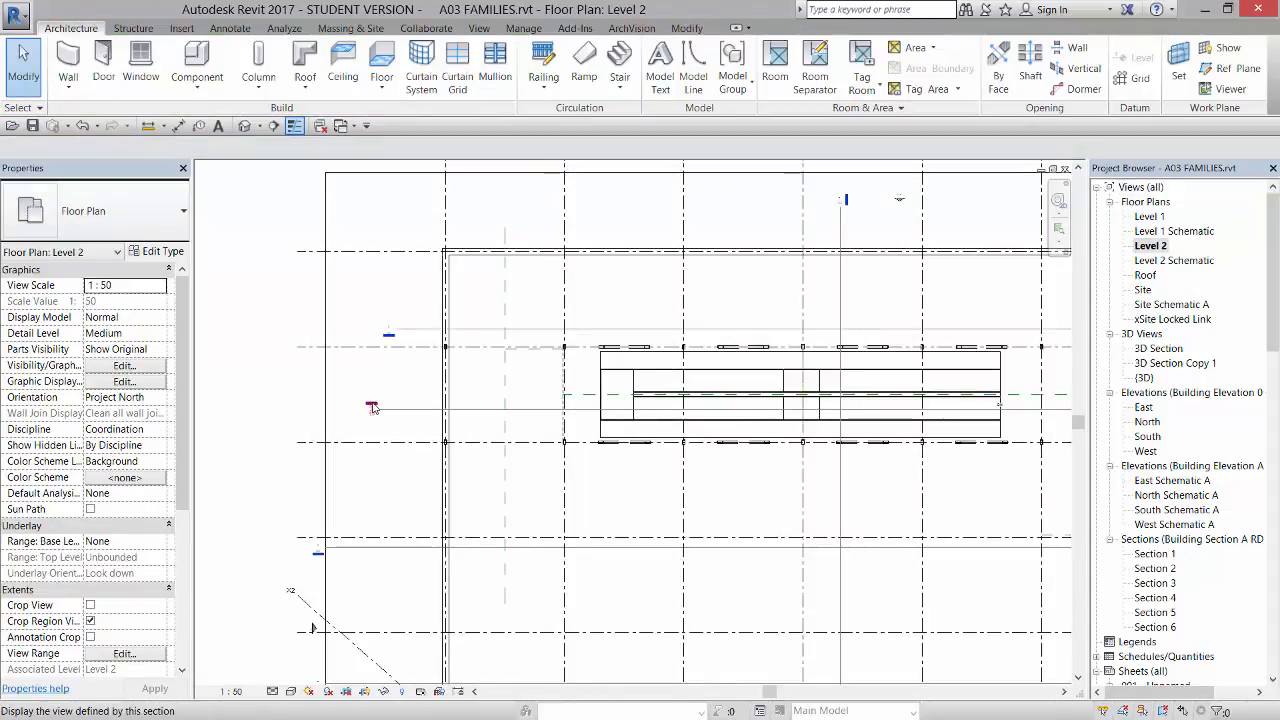
double_click(371, 405)
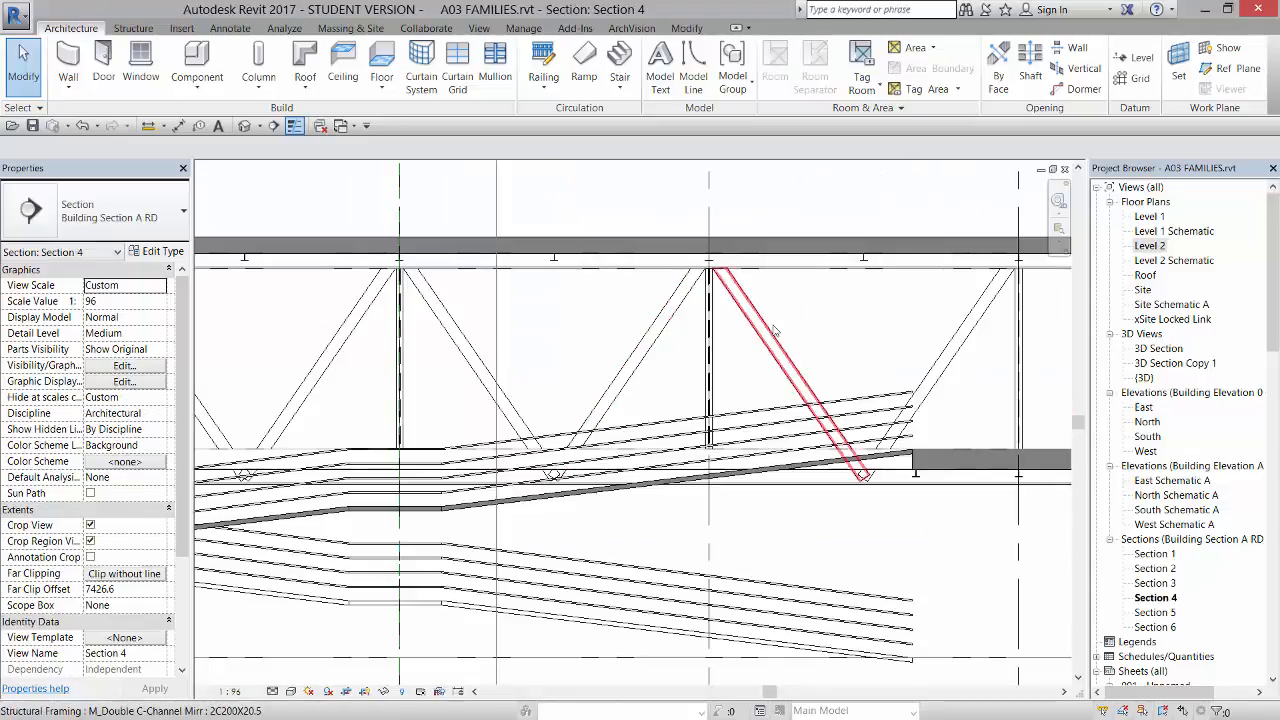
scroll(775, 340, down, 3)
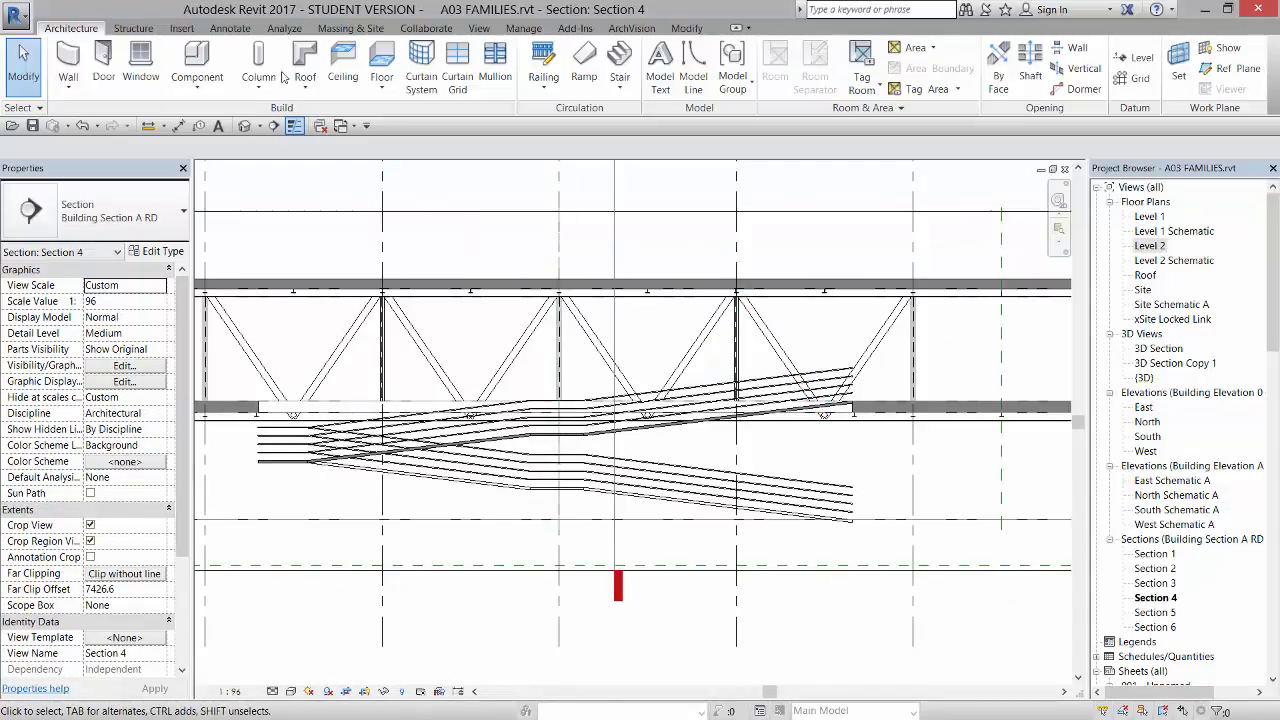
- Set the section view's work plane by name to Grid : 2
click(1178, 62)
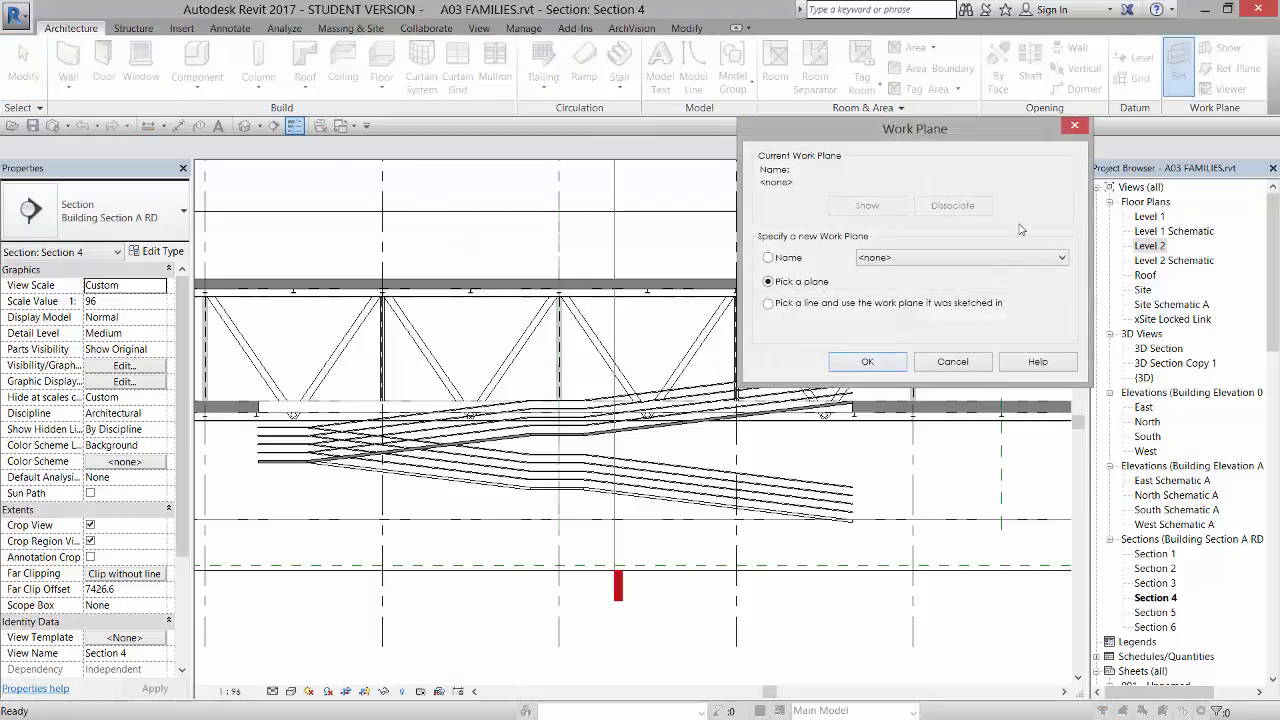
click(1064, 258)
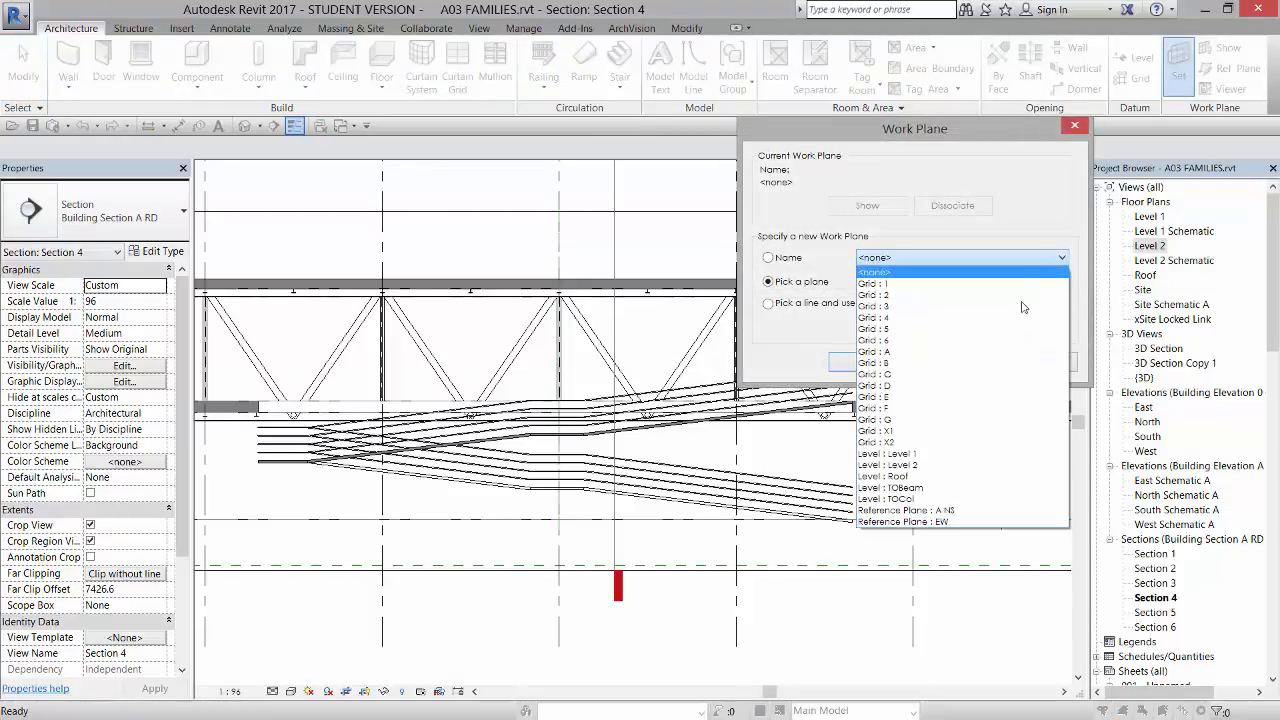
click(937, 295)
click(868, 362)
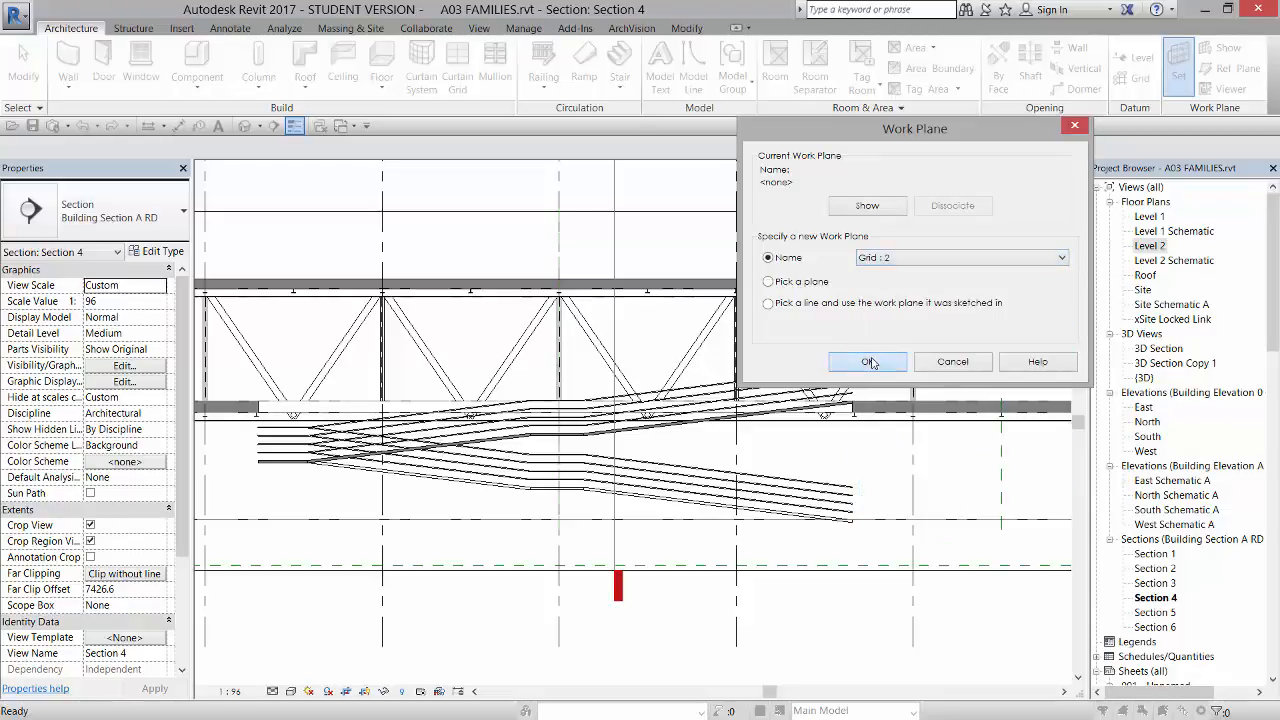
- Find the Cable Working family among the project's generic models and start placing its 25mm type in Section 4
drag(1275, 279, 1275, 431)
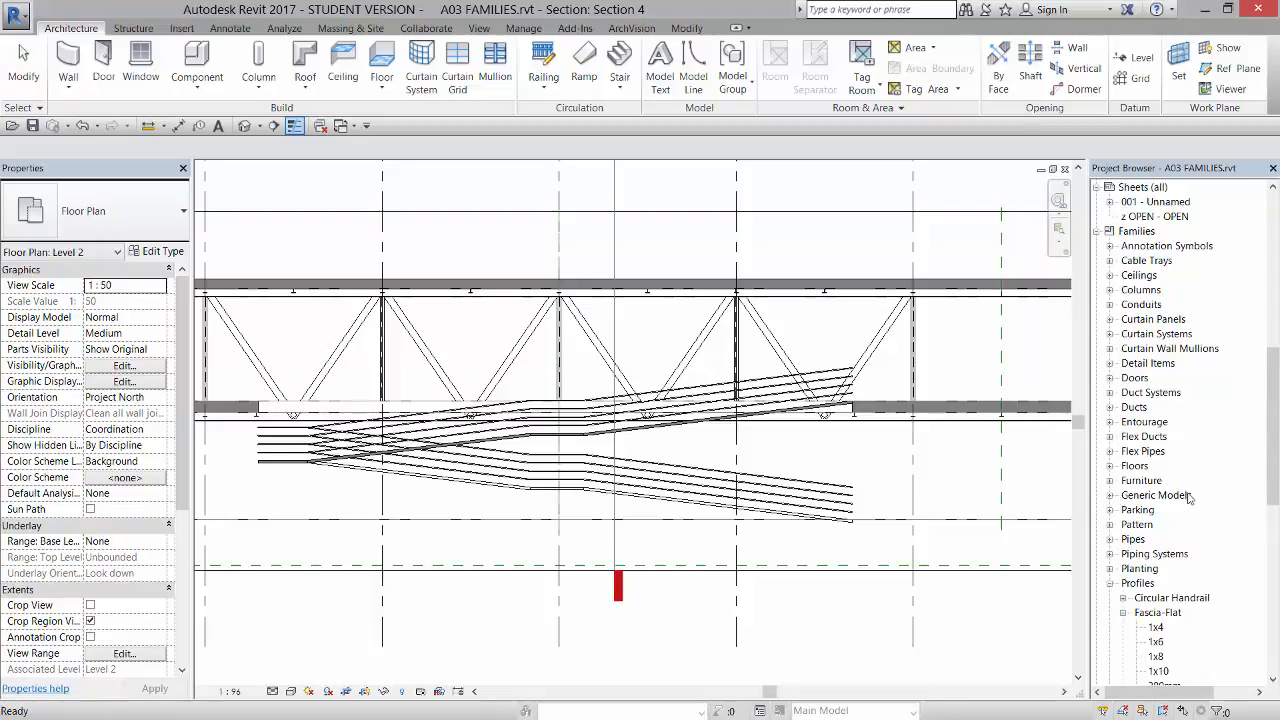
click(1110, 496)
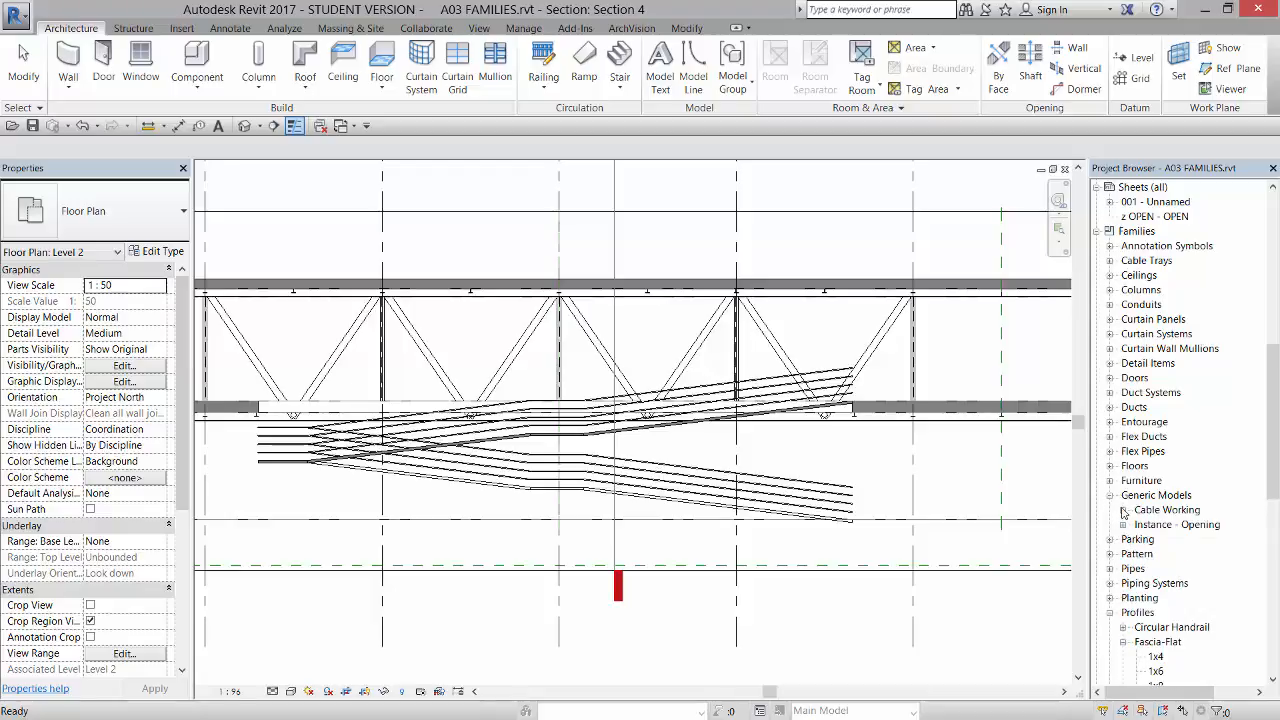
click(1123, 510)
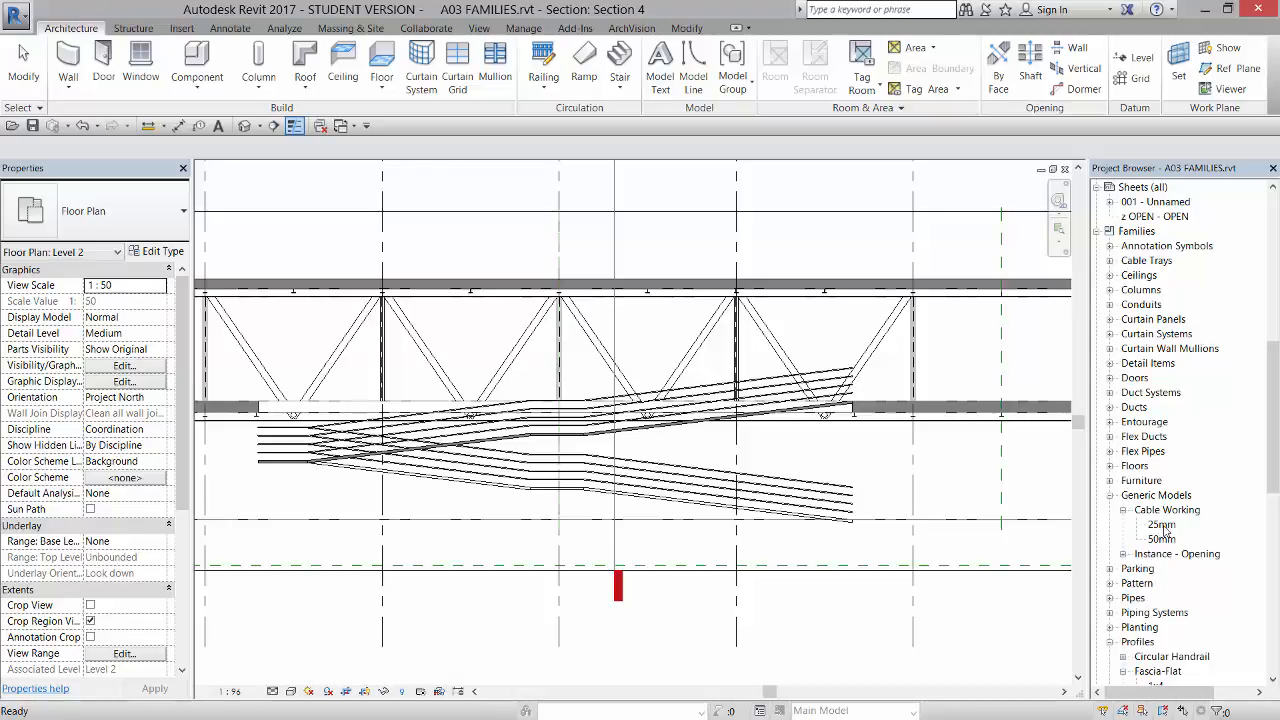
click(1161, 525)
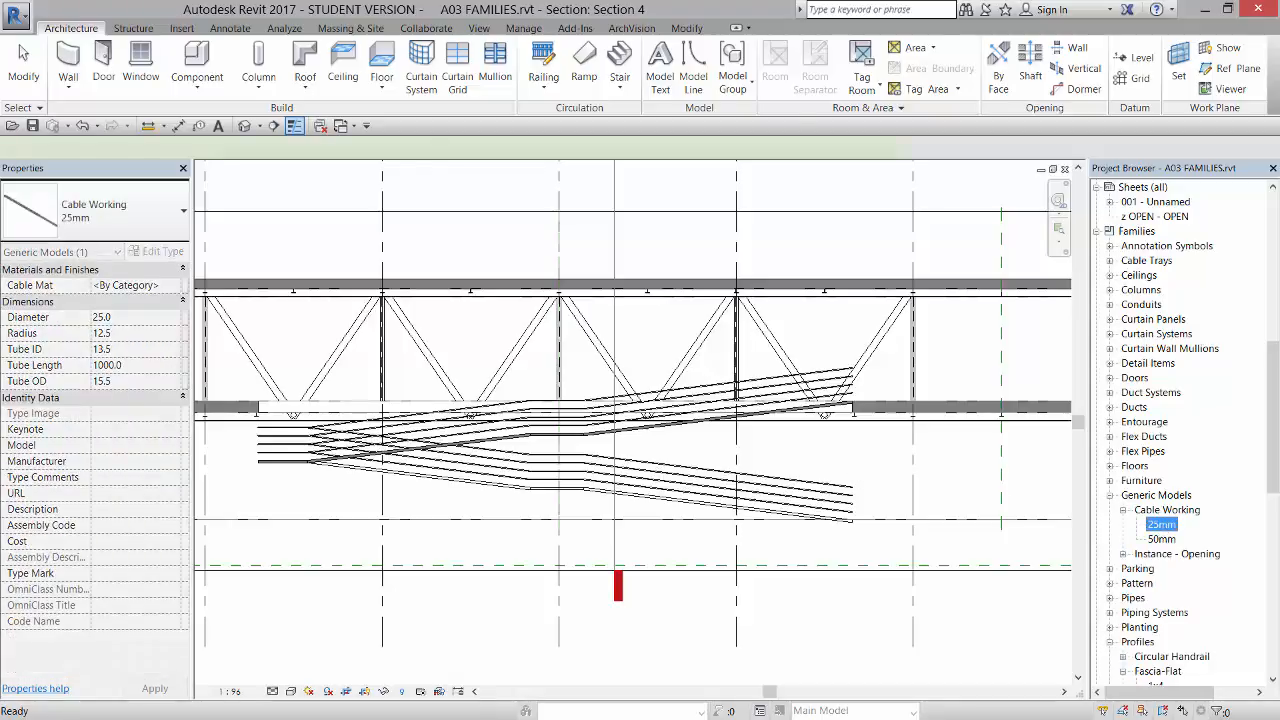
drag(1161, 525, 829, 451)
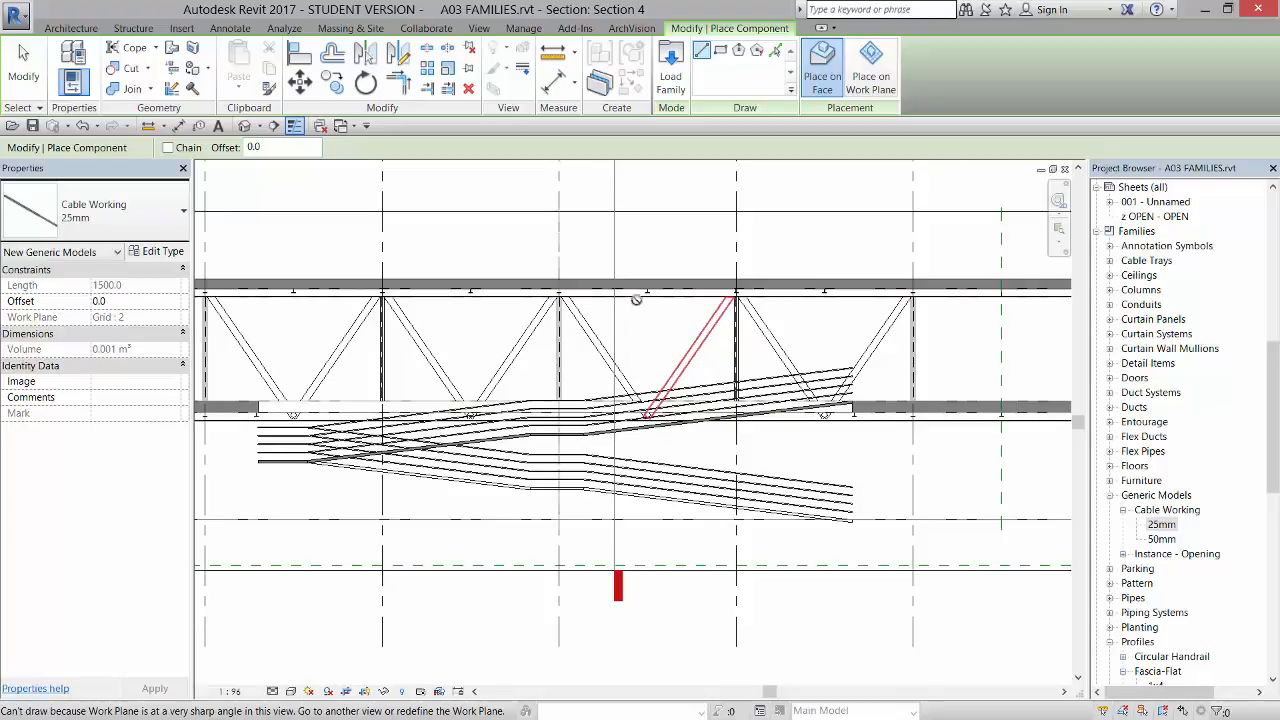
- Draw a vertical 25mm cable about 4009 mm long from the roof beam's bottom flange between grids D and E to the ramp surface
scroll(640, 295, up, 3)
scroll(657, 290, up, 2)
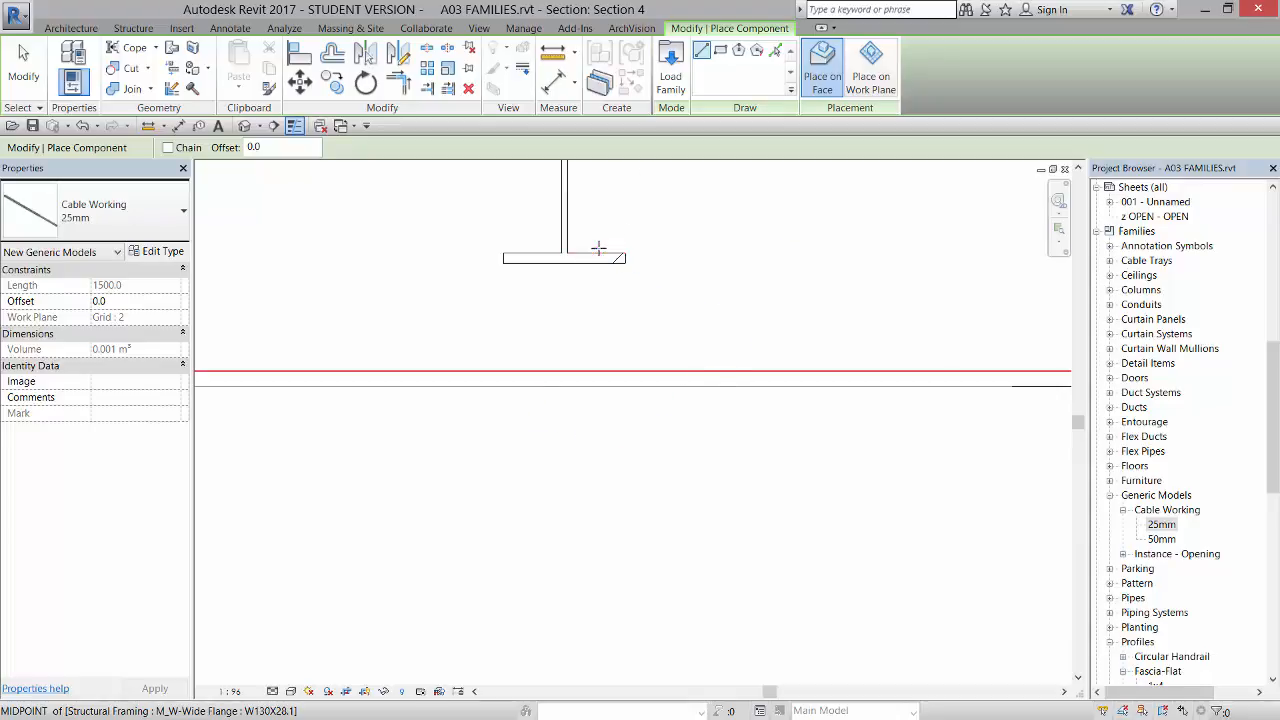
click(598, 248)
scroll(605, 280, down, 5)
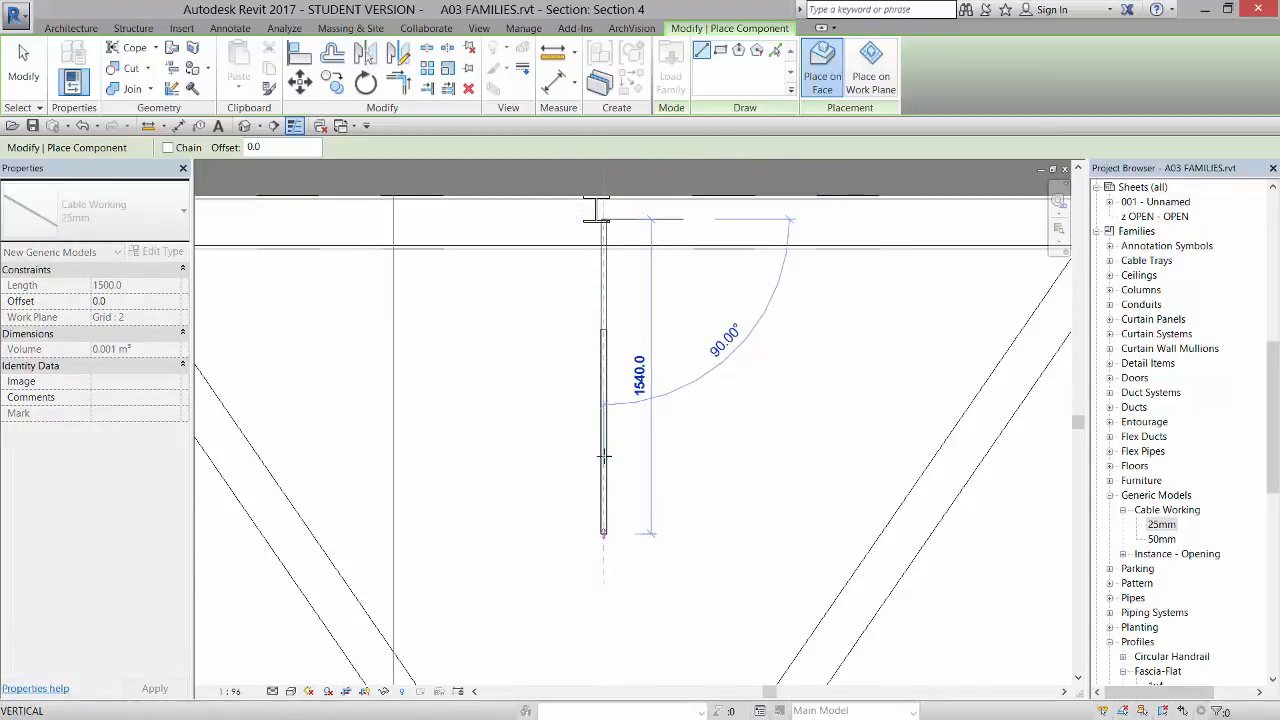
scroll(604, 352, down, 5)
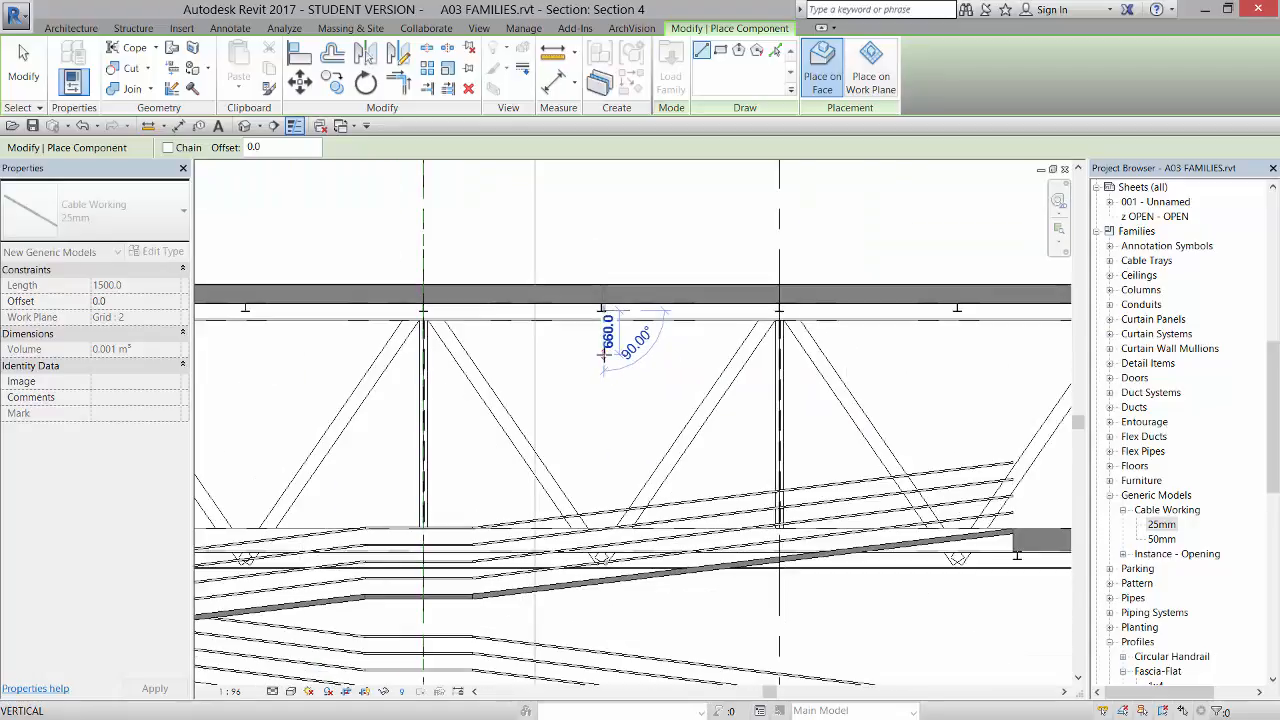
scroll(603, 543, up, 4)
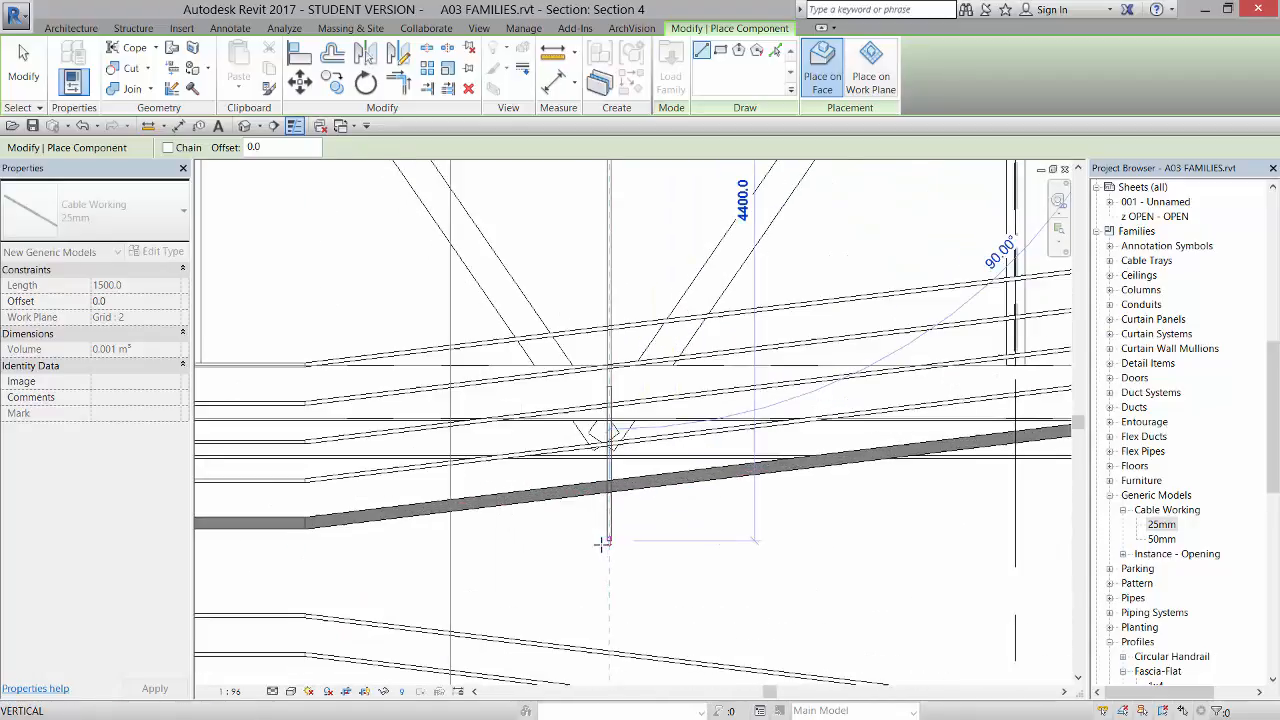
scroll(603, 543, up, 3)
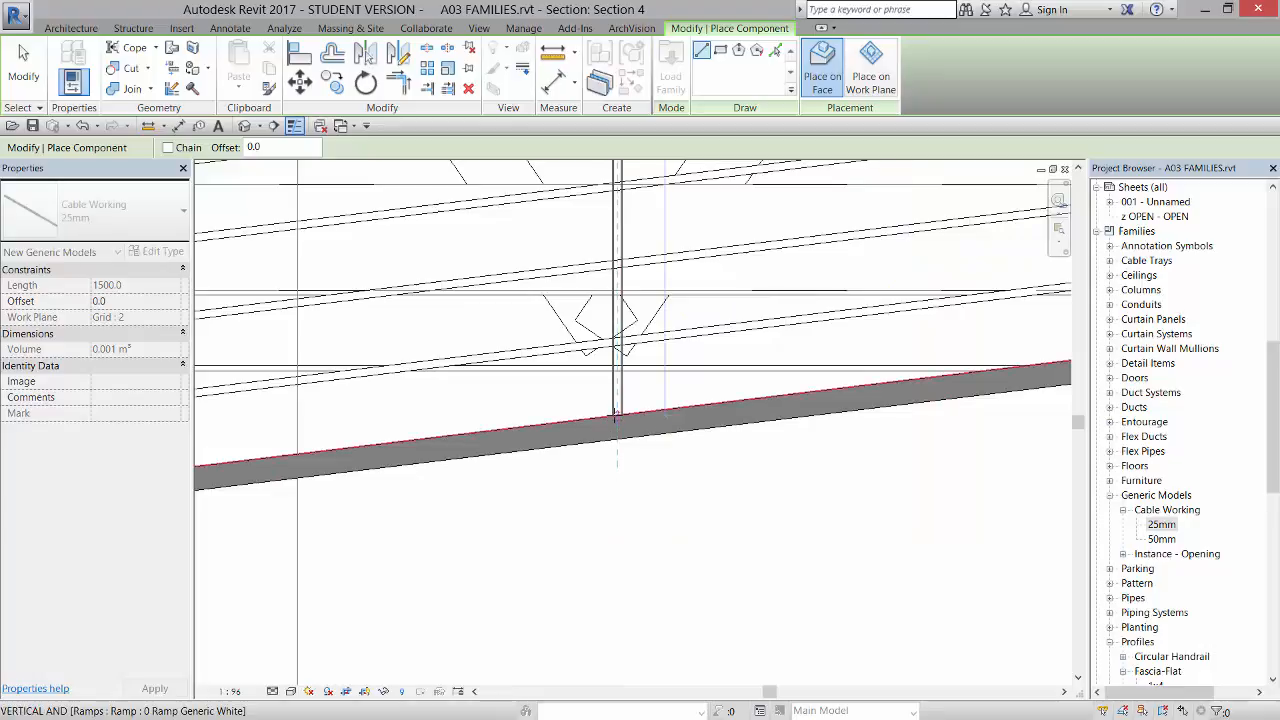
click(614, 415)
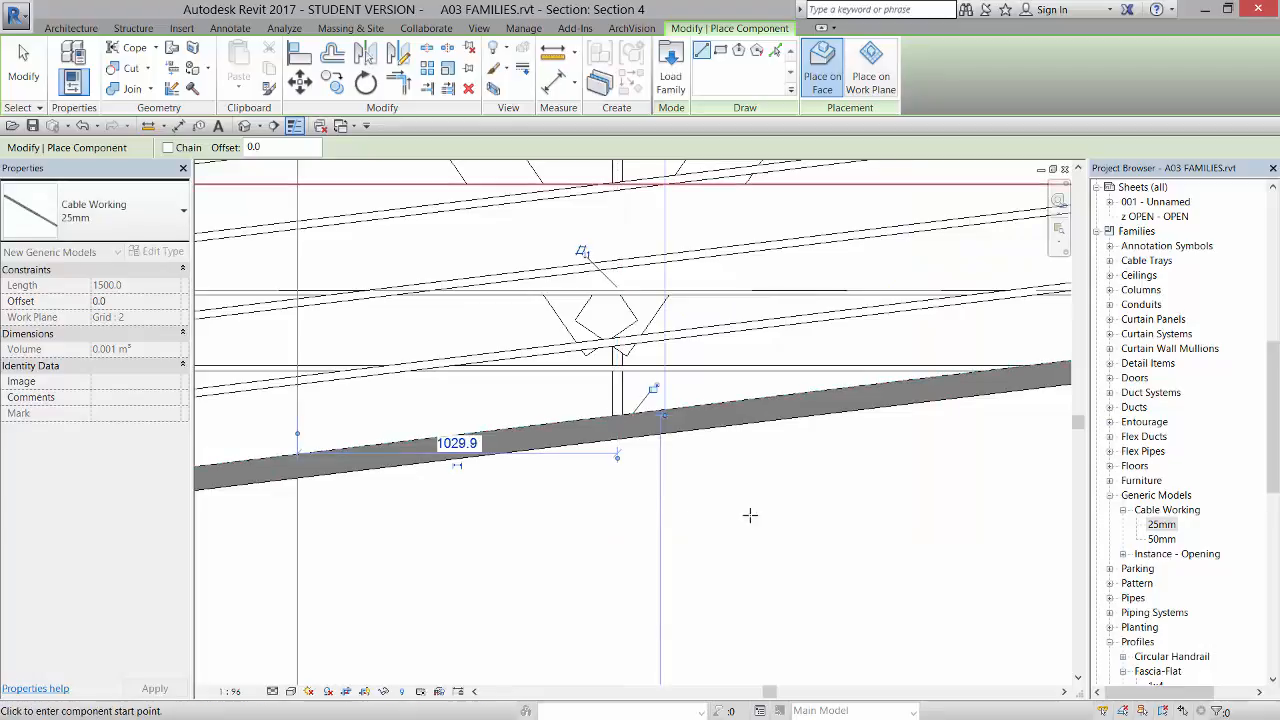
scroll(692, 528, down, 2)
scroll(689, 532, down, 2)
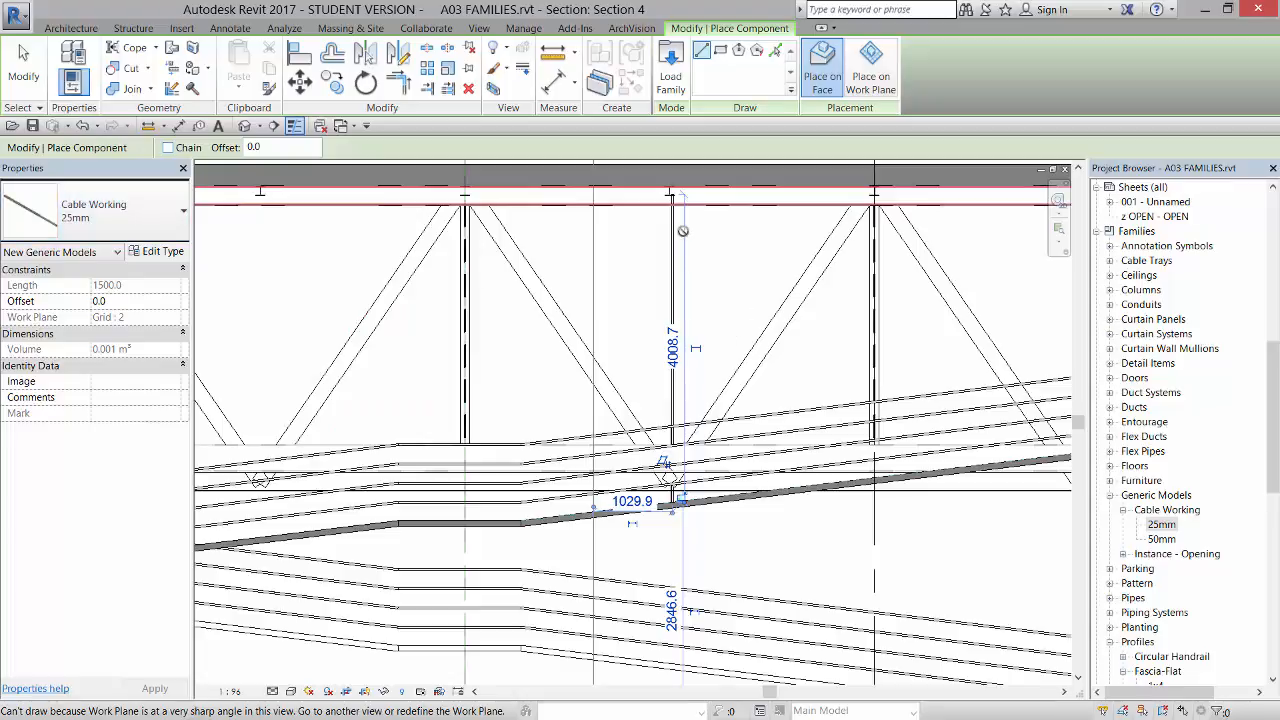
key(Escape)
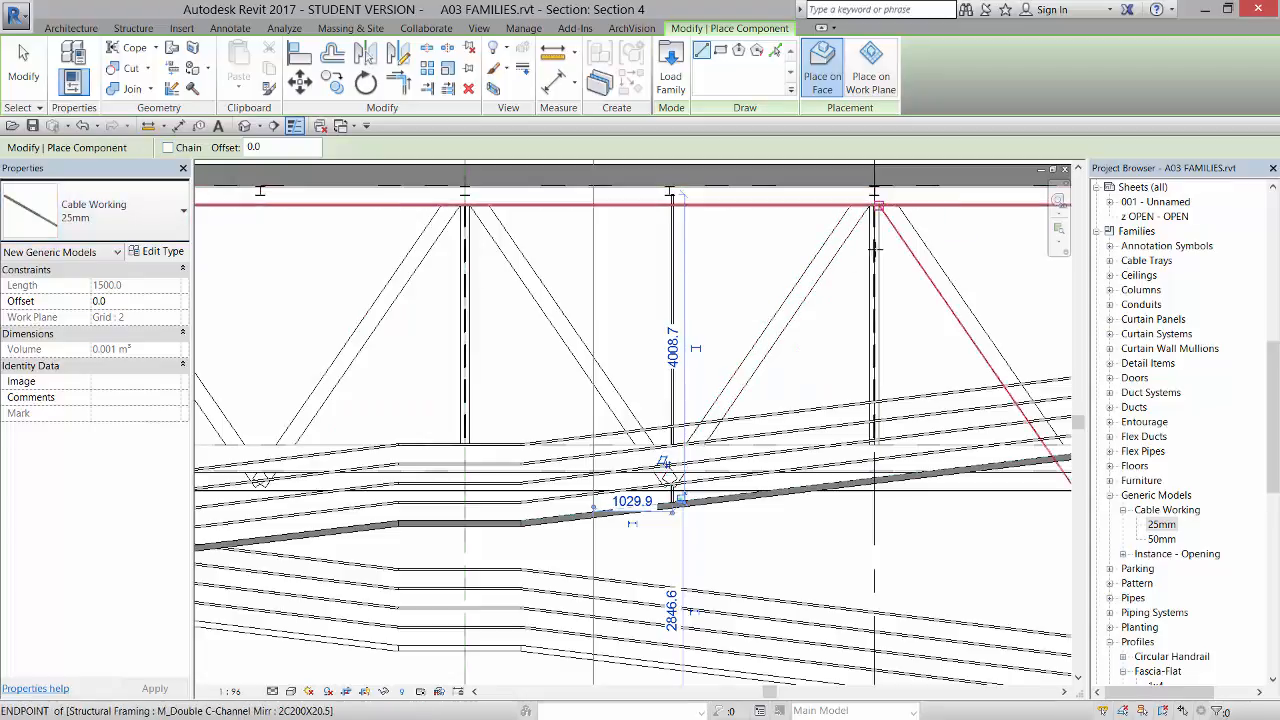
key(Escape)
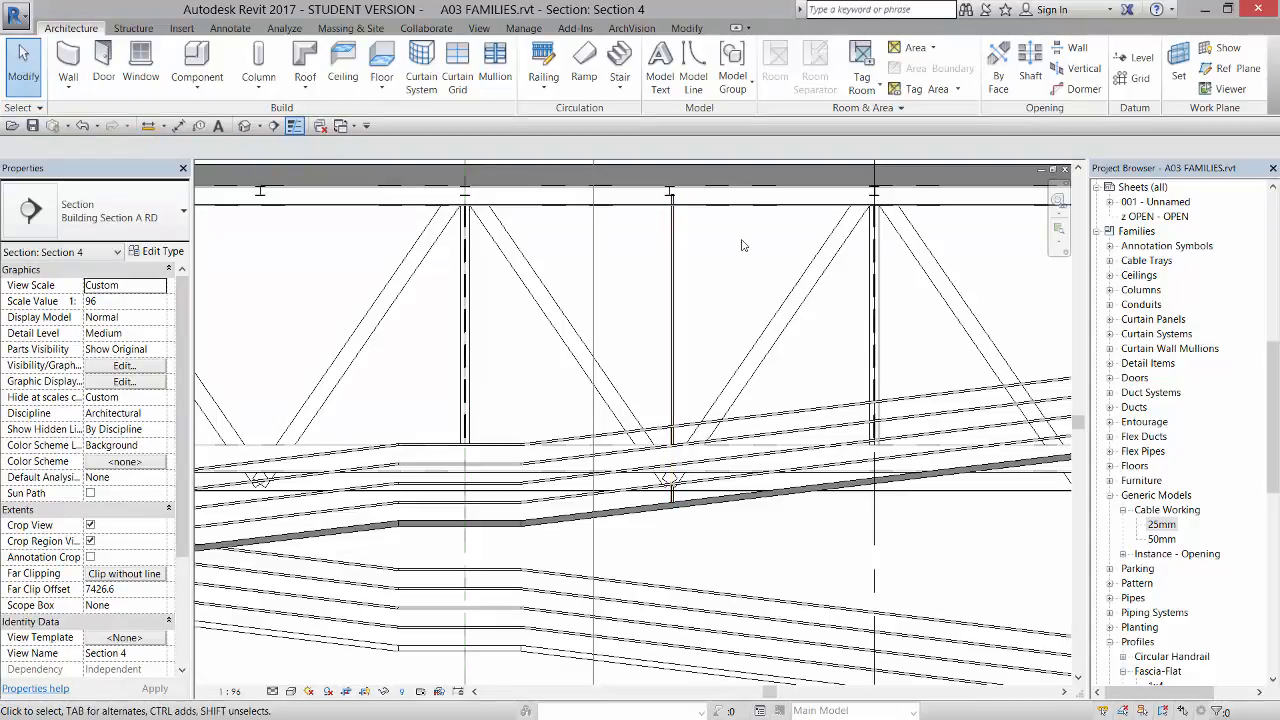
- Open the Level 2 floor plan and select the placed 25mm cable on Grid 2 between grids D and E
scroll(705, 408, down, 4)
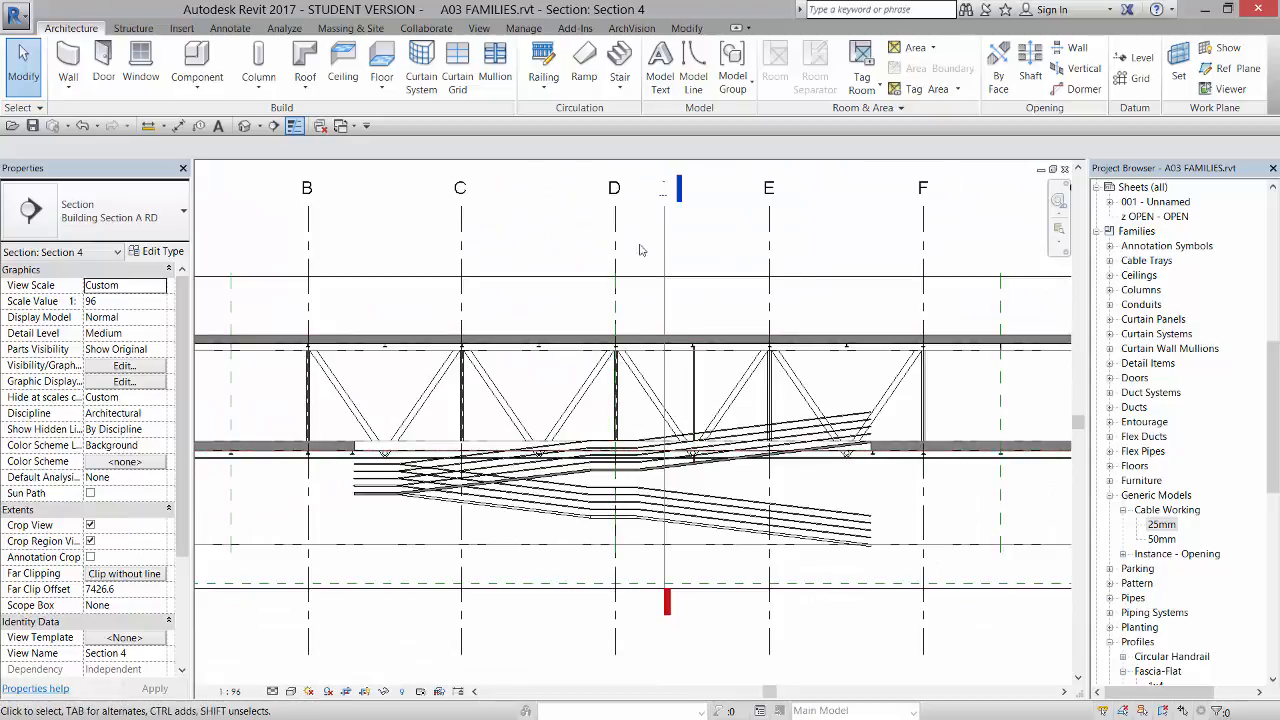
drag(1272, 372, 1272, 200)
double_click(1150, 246)
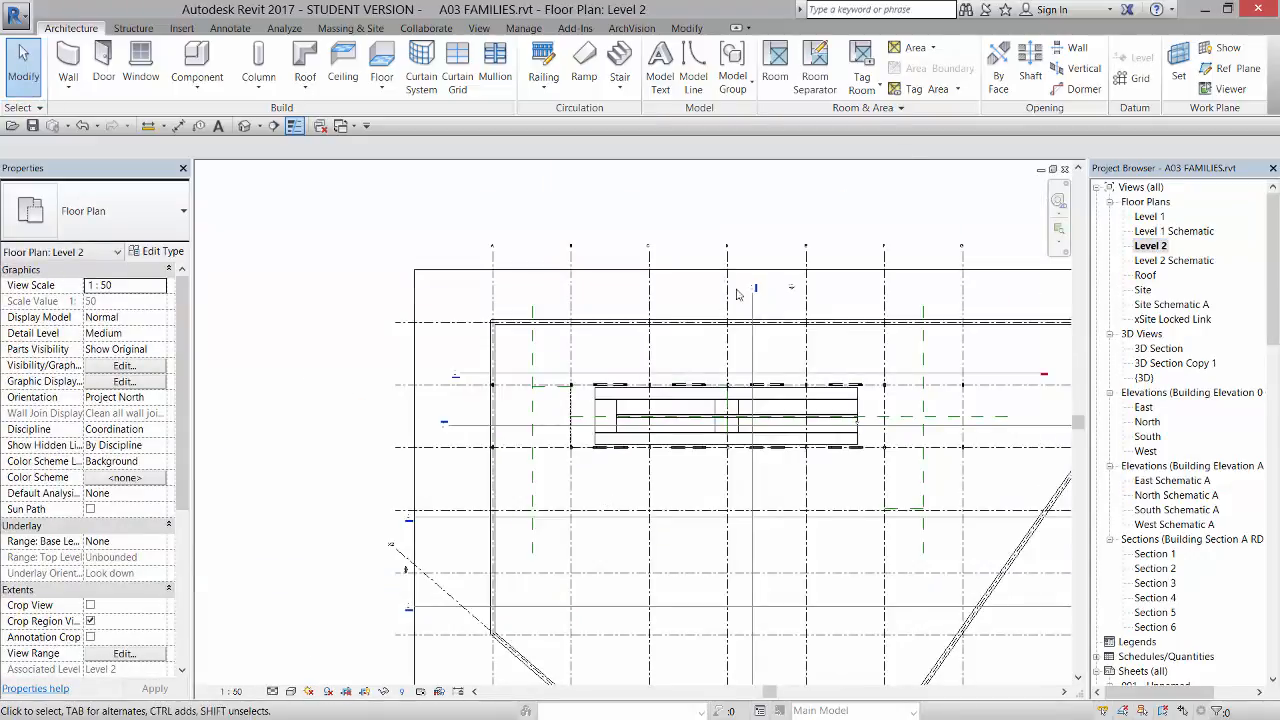
scroll(737, 294, up, 3)
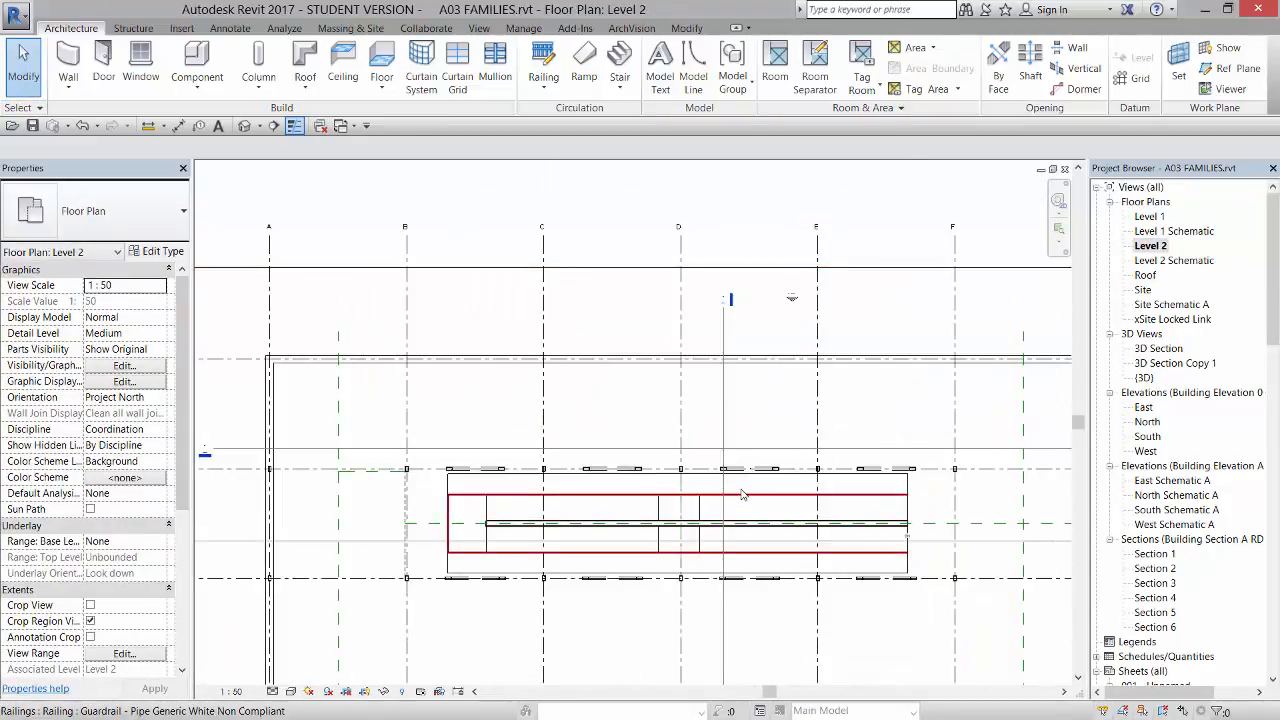
scroll(743, 490, down, 2)
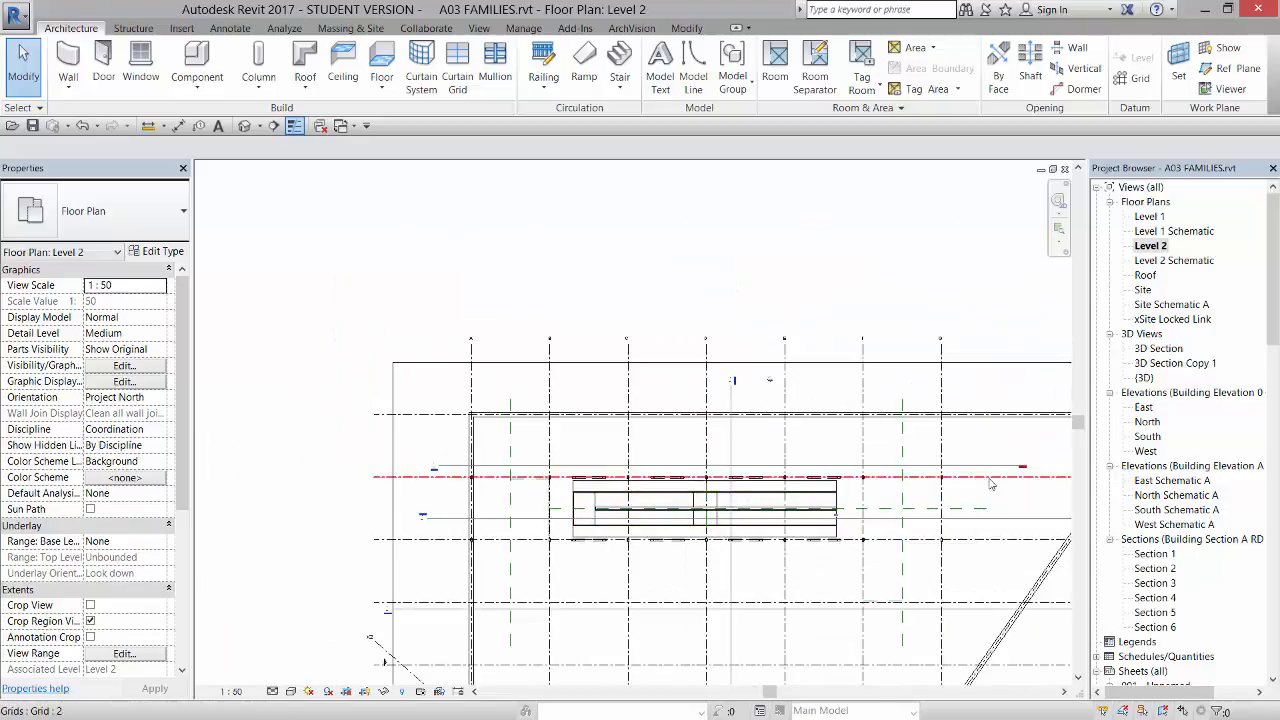
scroll(725, 484, up, 4)
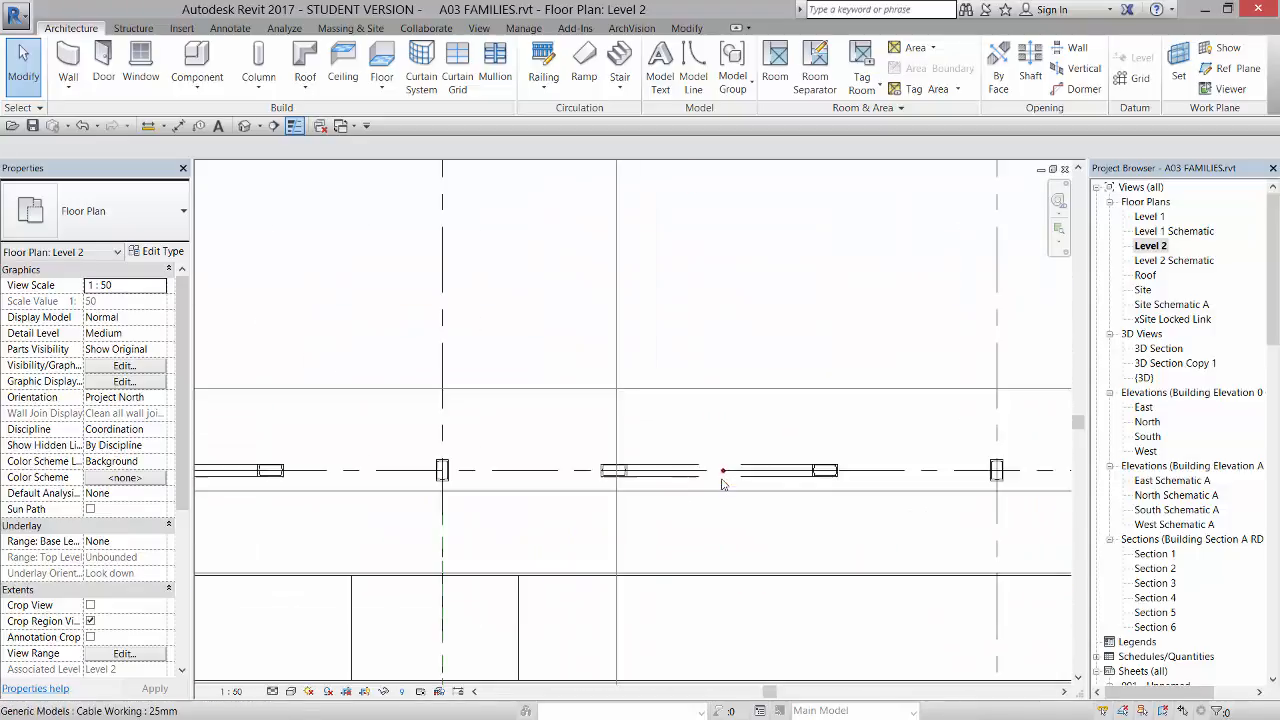
scroll(724, 484, up, 4)
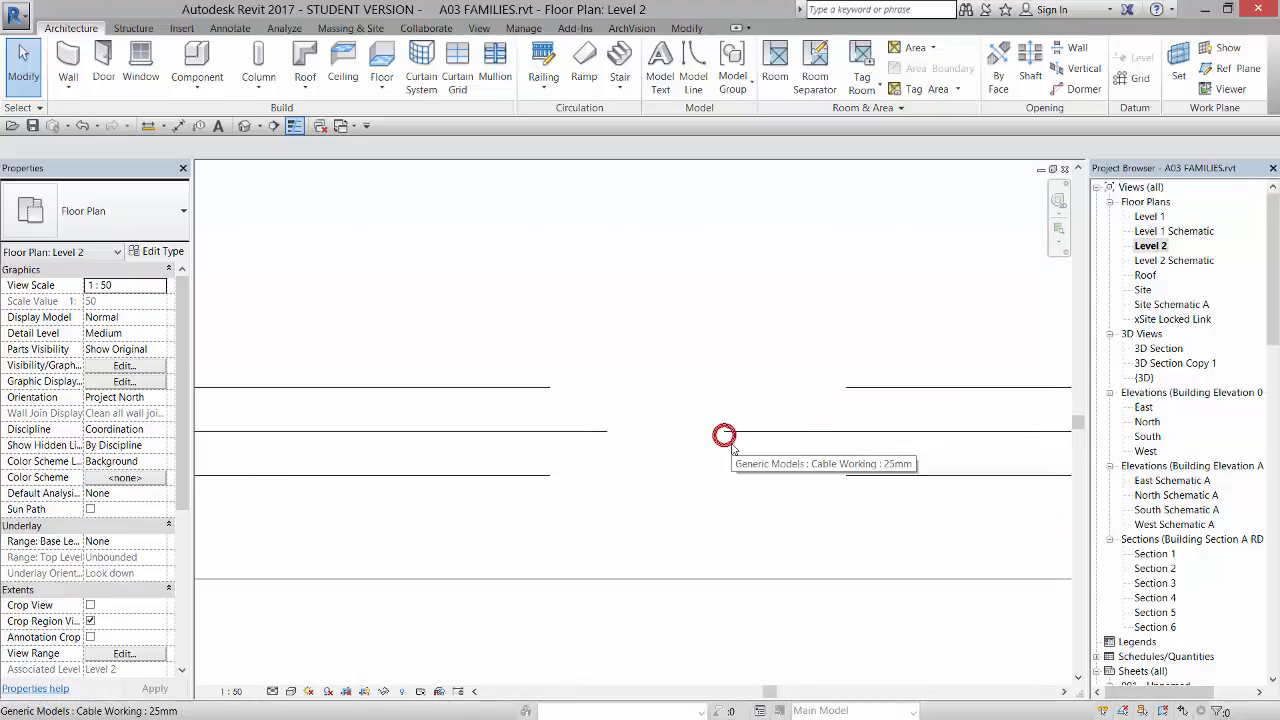
scroll(725, 430, down, 2)
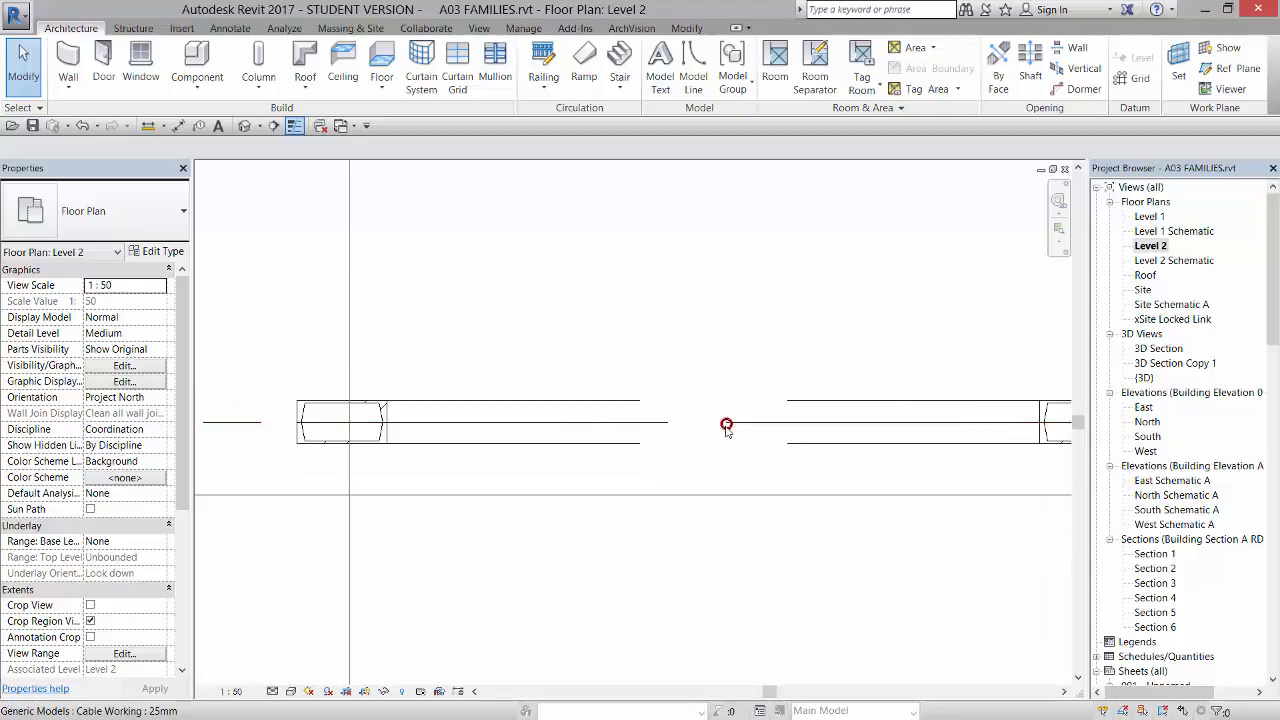
scroll(676, 272, down, 4)
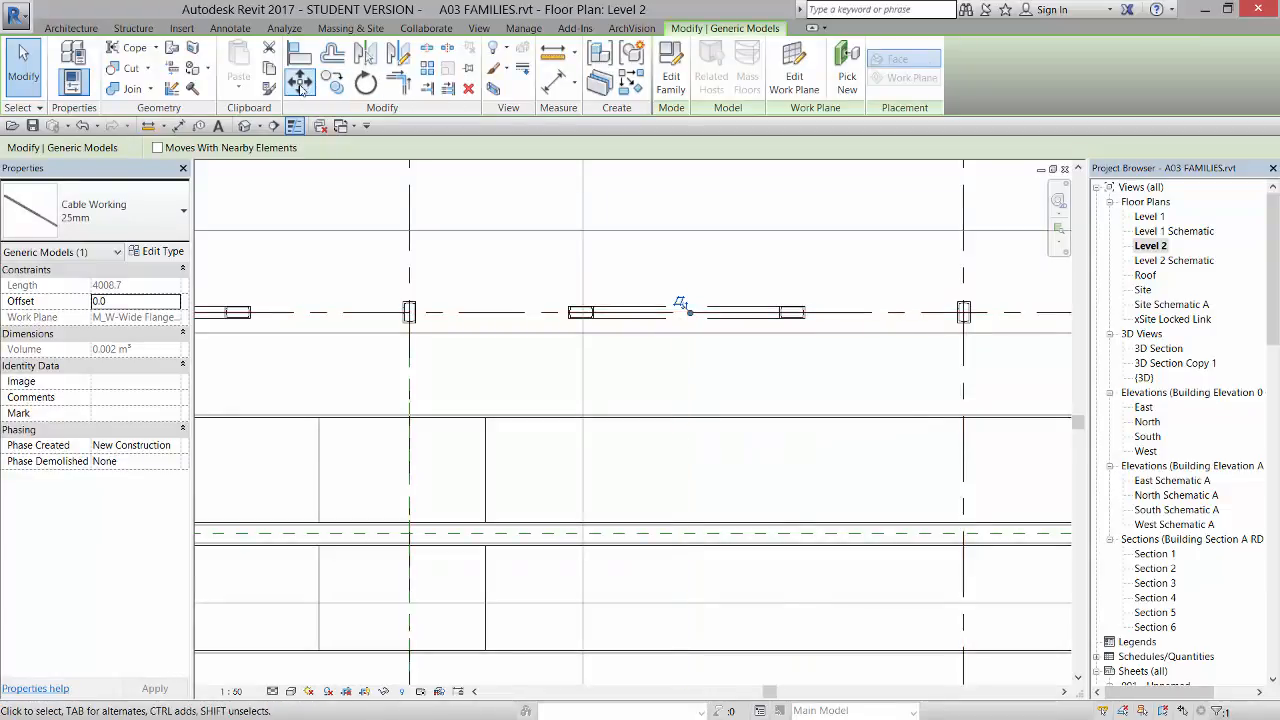
- Move the cable about 998 mm straight down in plan so its upper edge meets the ramp guardrail's outer line
click(300, 82)
scroll(718, 322, up, 6)
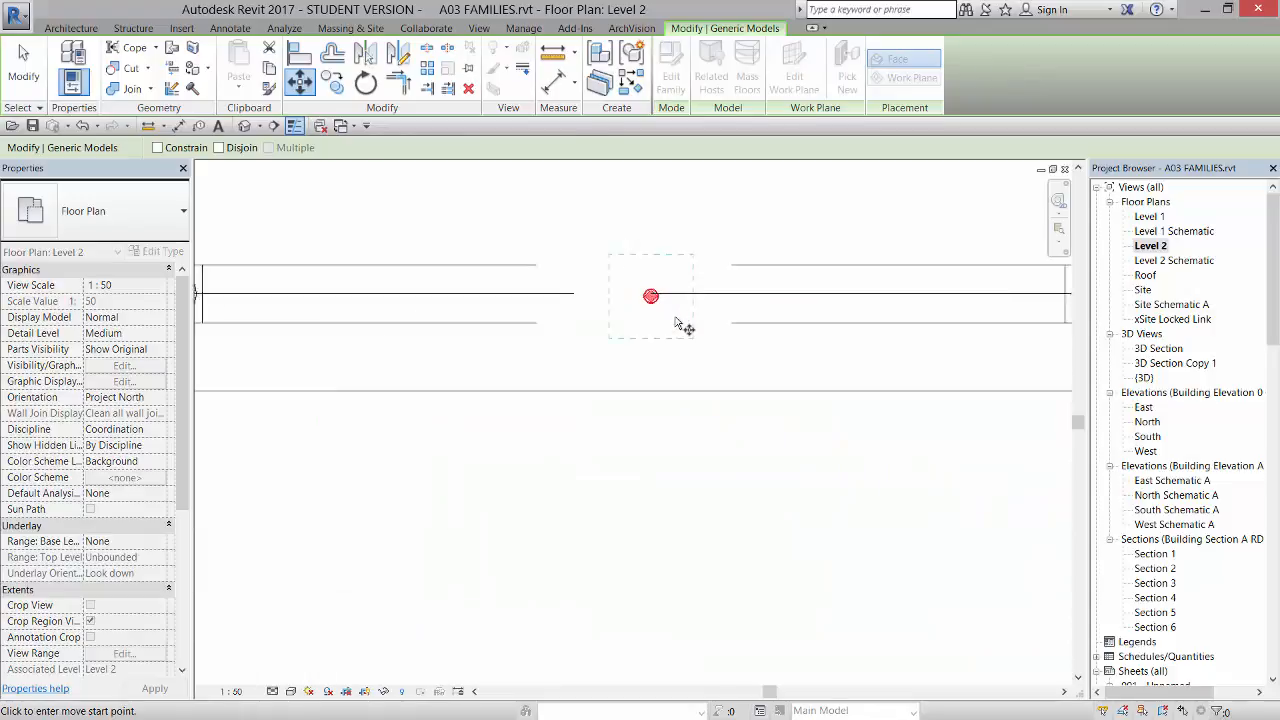
scroll(645, 286, up, 3)
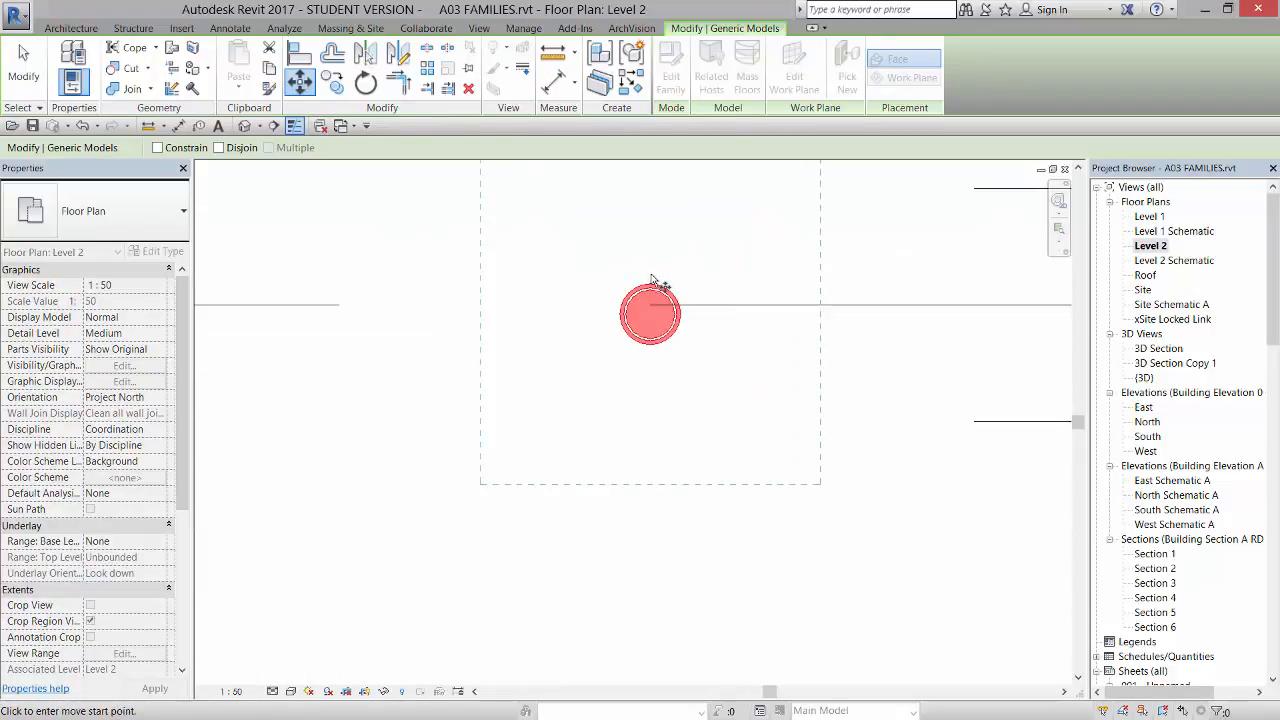
click(650, 284)
scroll(650, 288, down, 6)
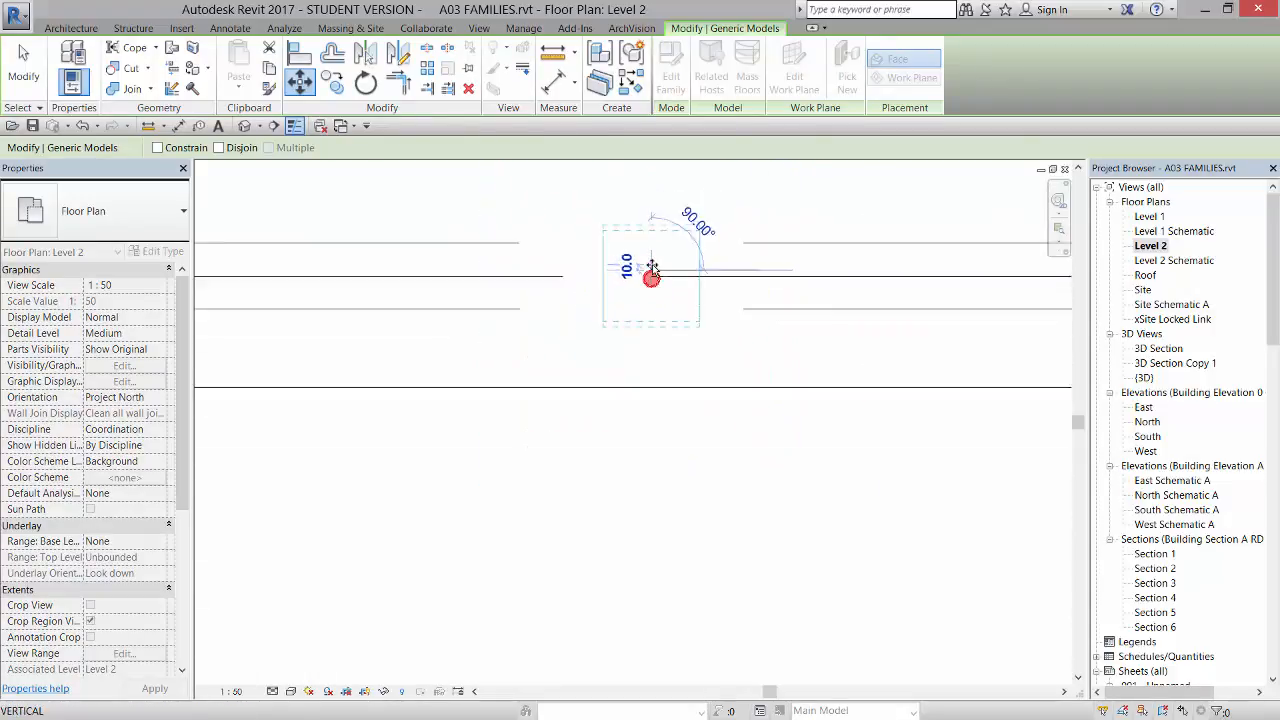
scroll(651, 443, up, 4)
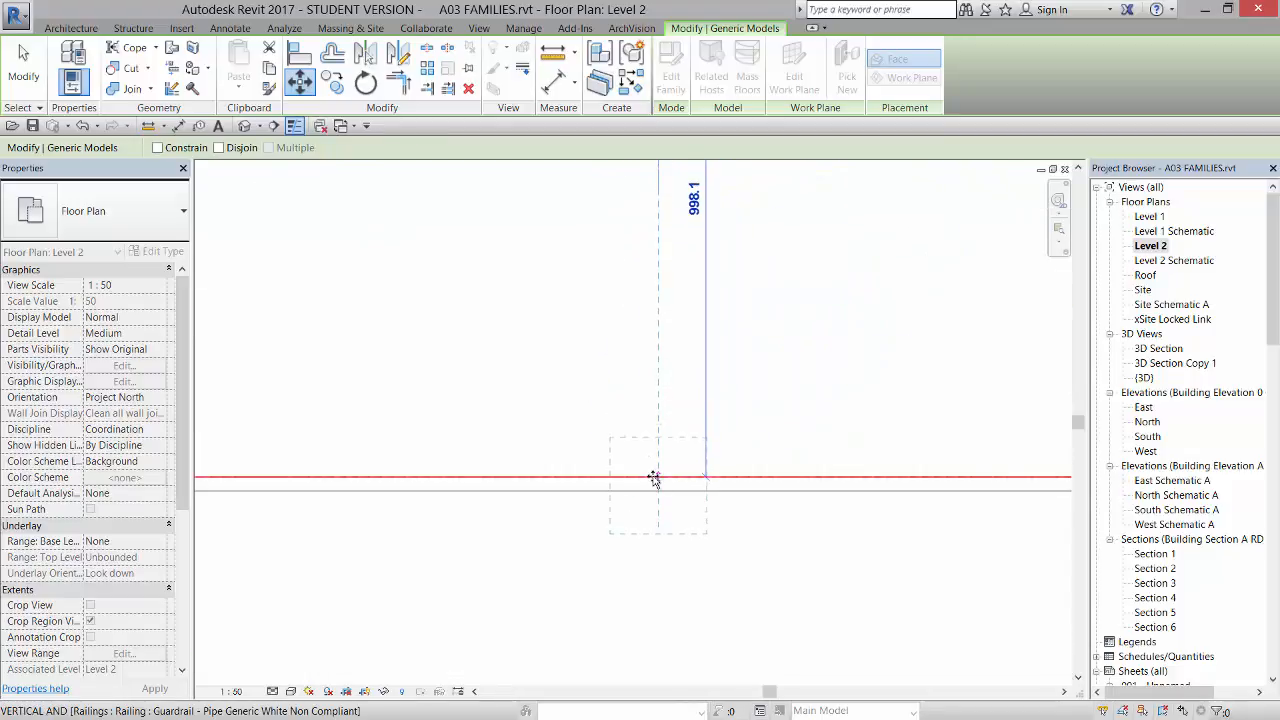
click(653, 479)
click(689, 380)
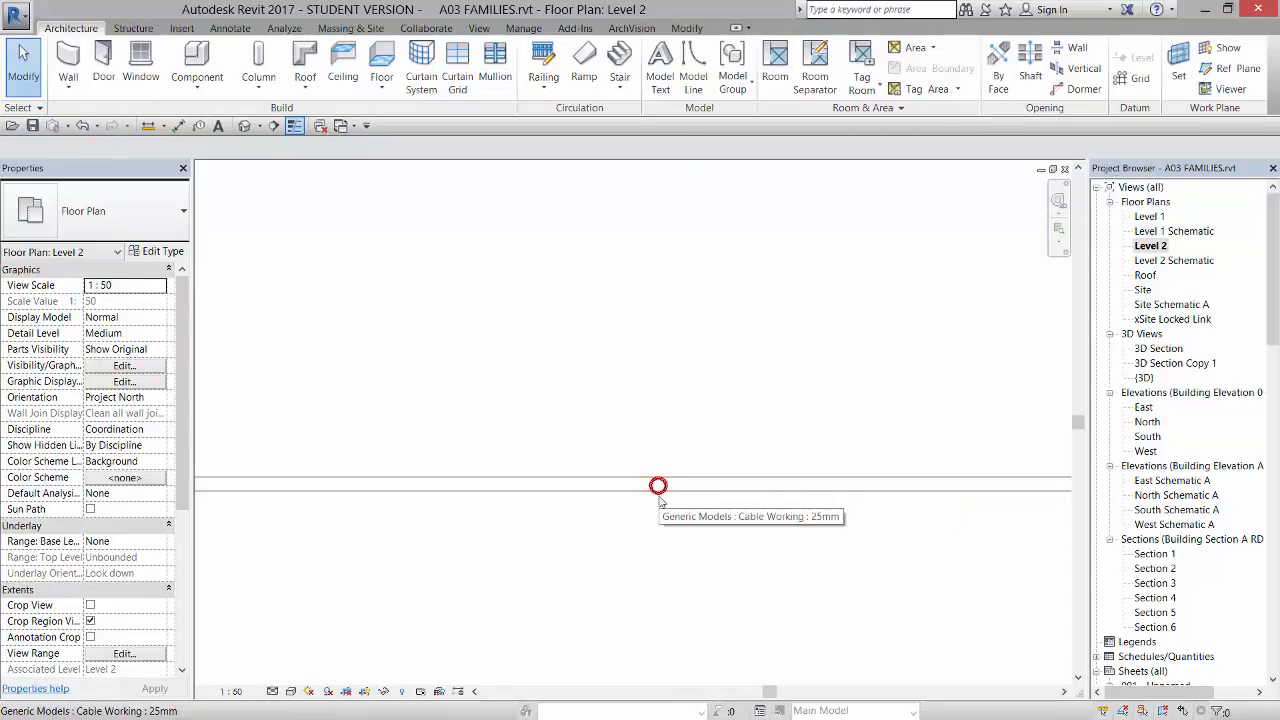
- Measure the cable's outer diameter vertically from its upper edge to its lower edge
scroll(660, 502, up, 5)
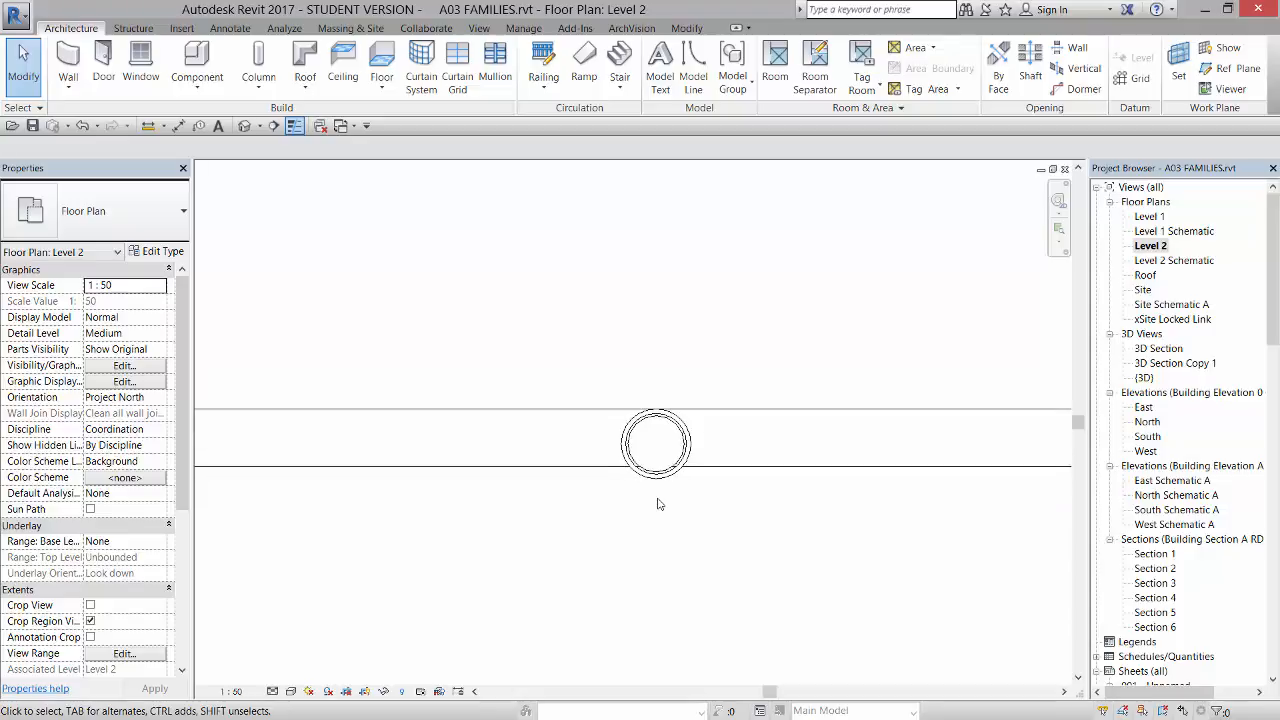
click(148, 125)
click(655, 343)
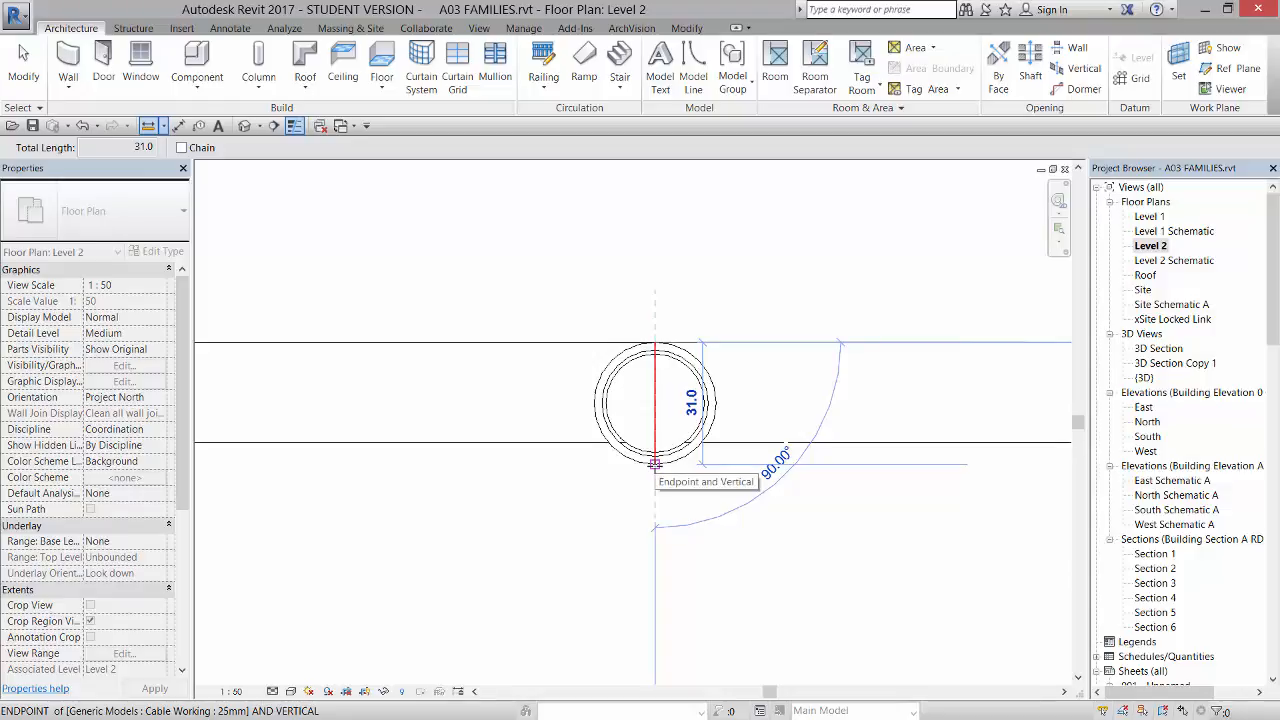
click(655, 463)
key(Escape)
key(Escape)
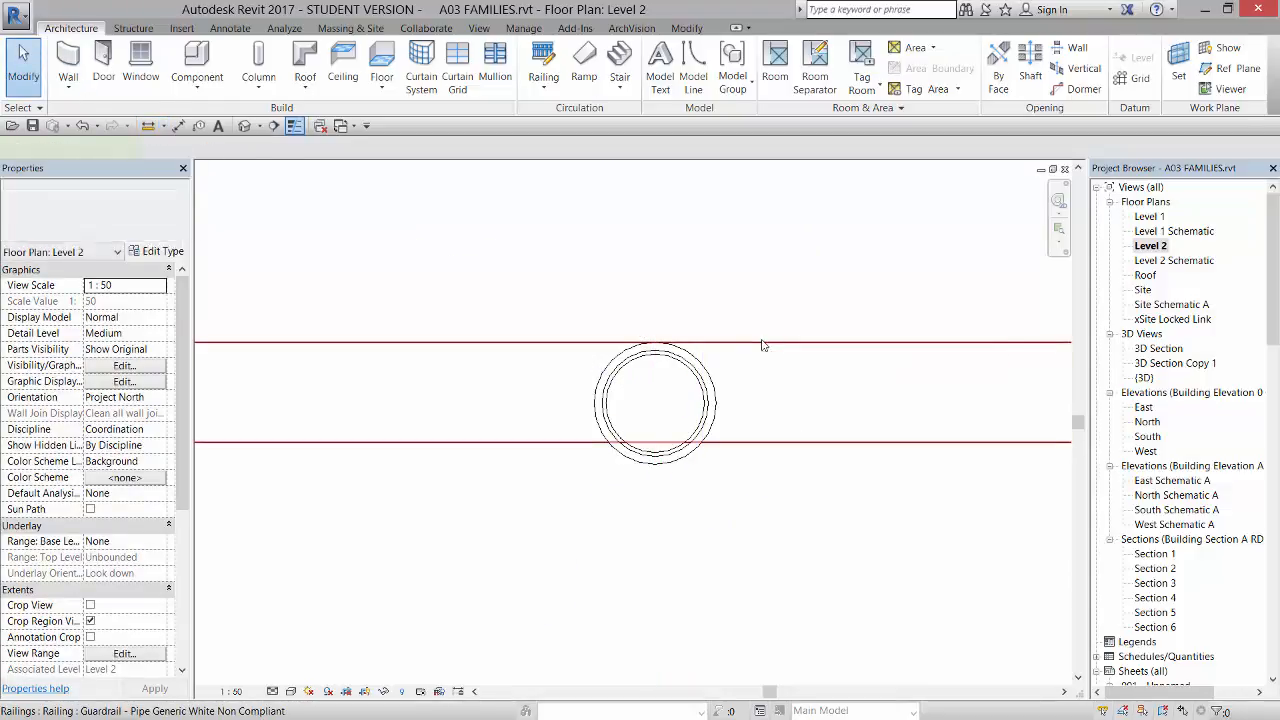
- Set the Guardrail - Pipe Generic White Non Compliant railing's Offset from Path to -31 and check its contact with the cable
click(762, 344)
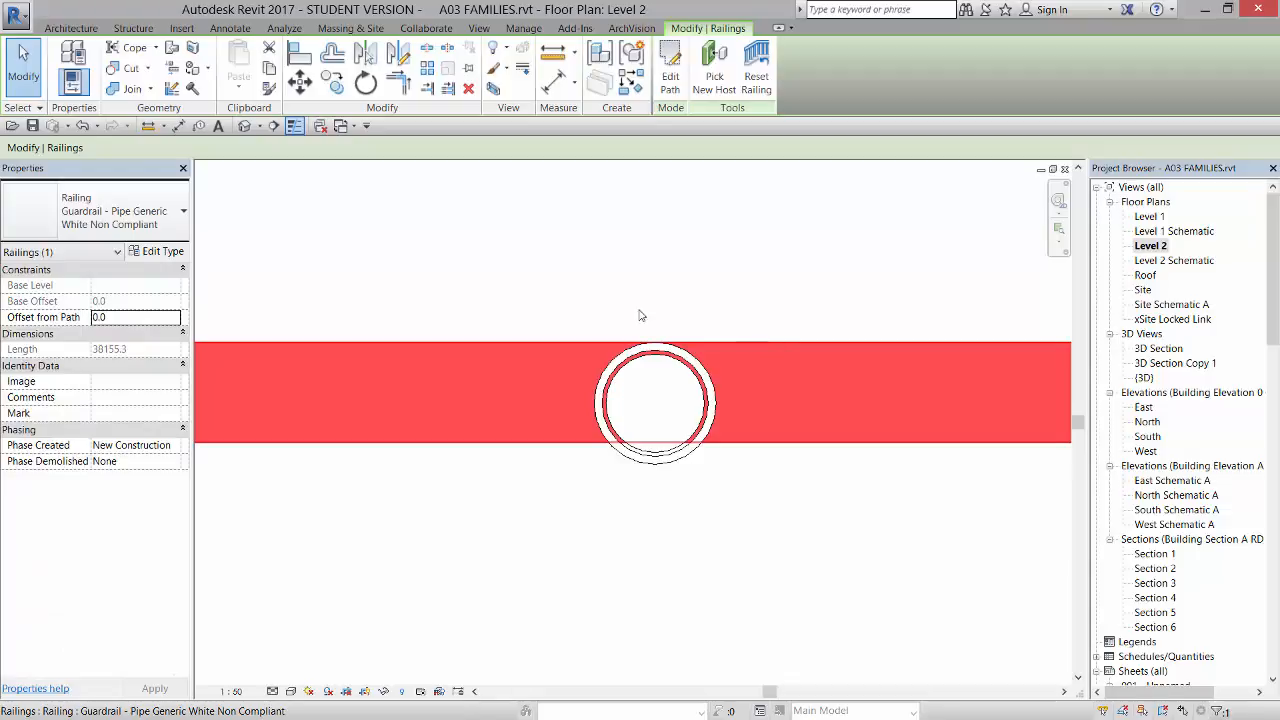
click(137, 318)
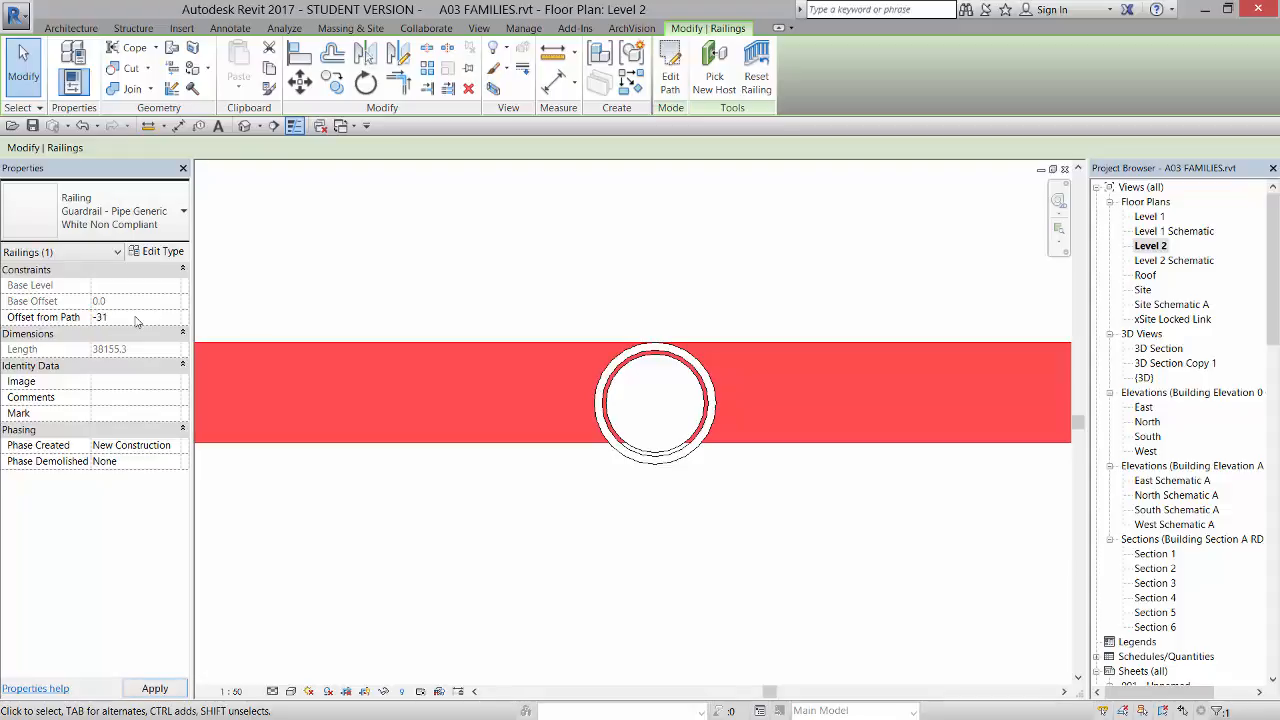
scroll(686, 448, down, 2)
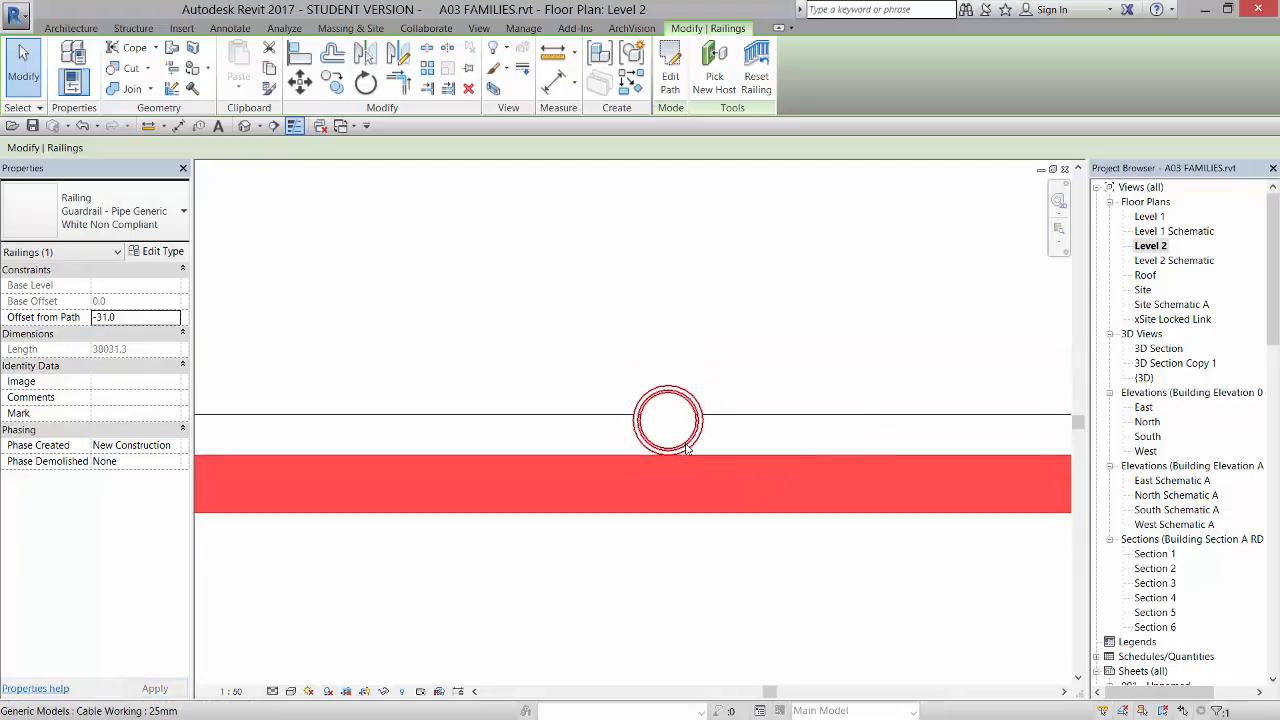
scroll(686, 448, down, 3)
scroll(679, 435, up, 1)
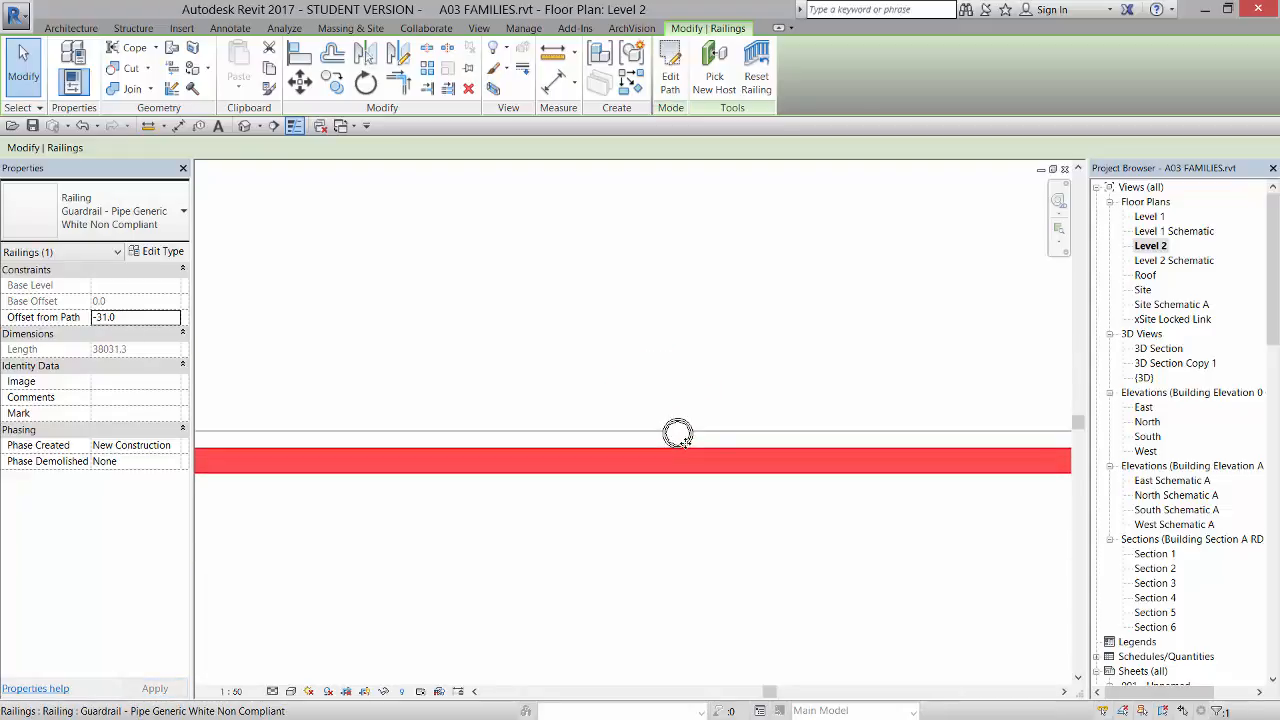
scroll(677, 433, up, 2)
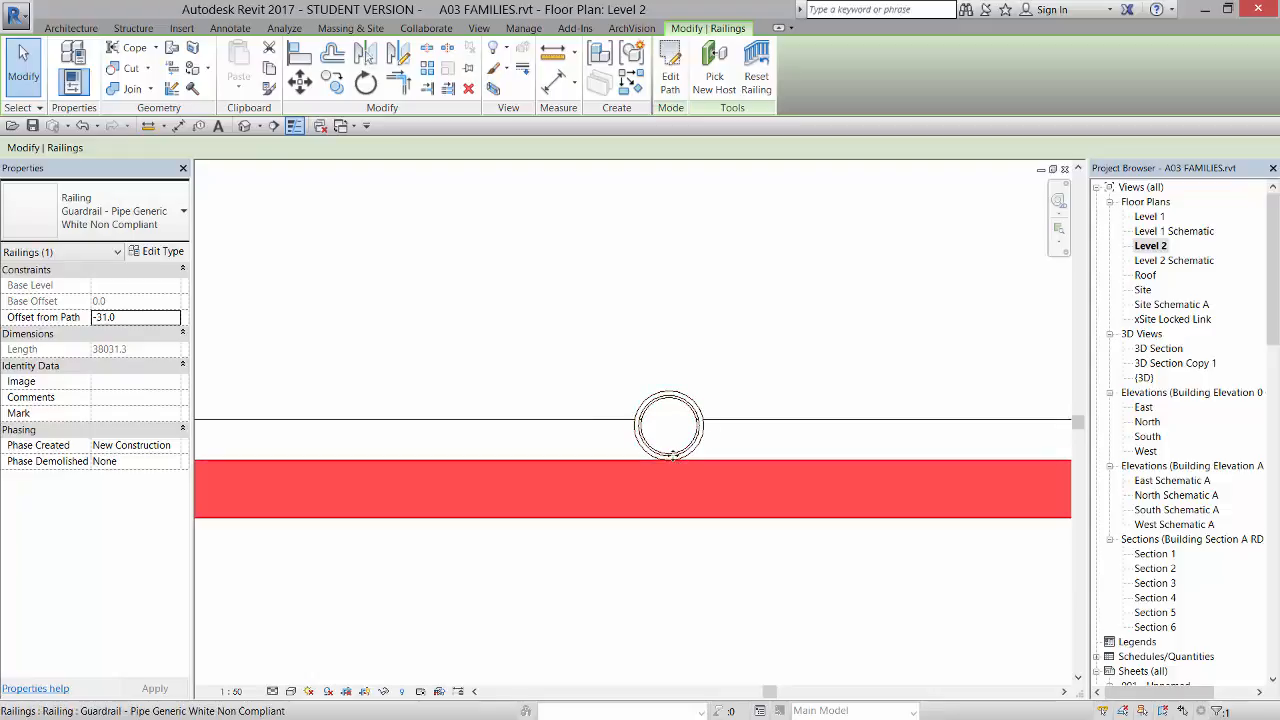
- Move the 25mm cable about 13 mm straight down in plan so its upper edge meets the edge line above the guardrail
click(661, 399)
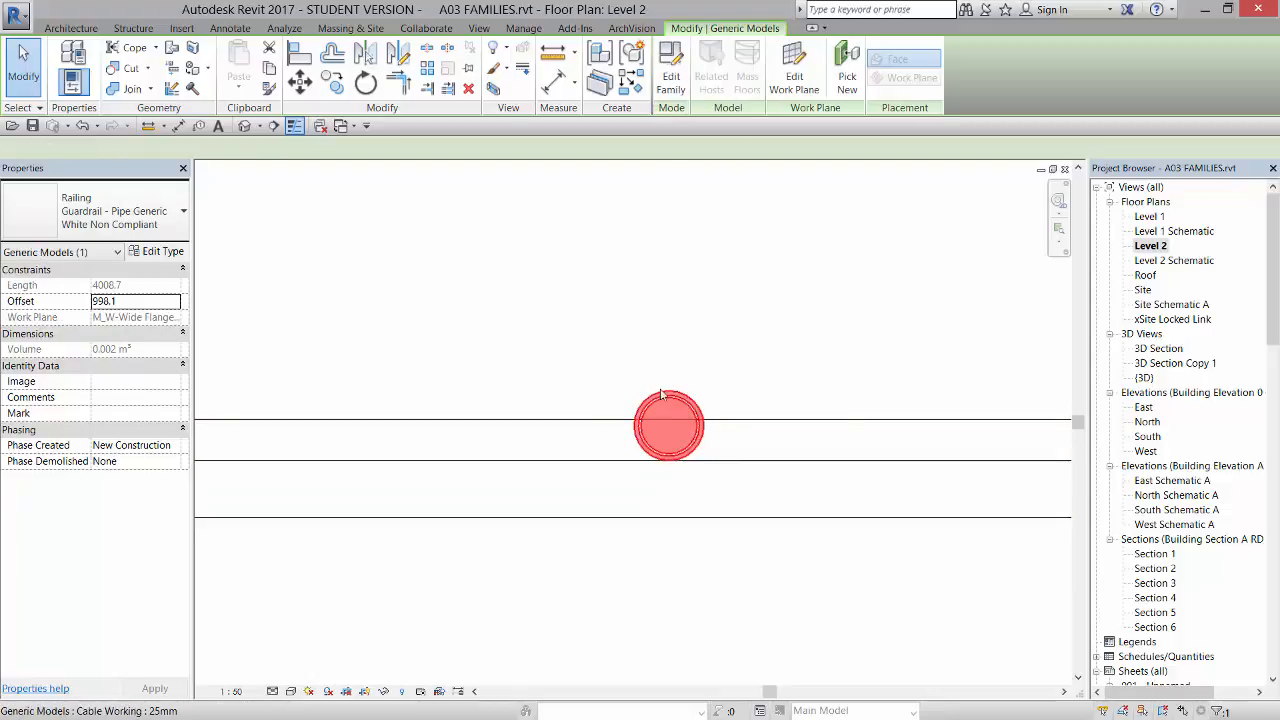
click(301, 82)
scroll(678, 400, up, 2)
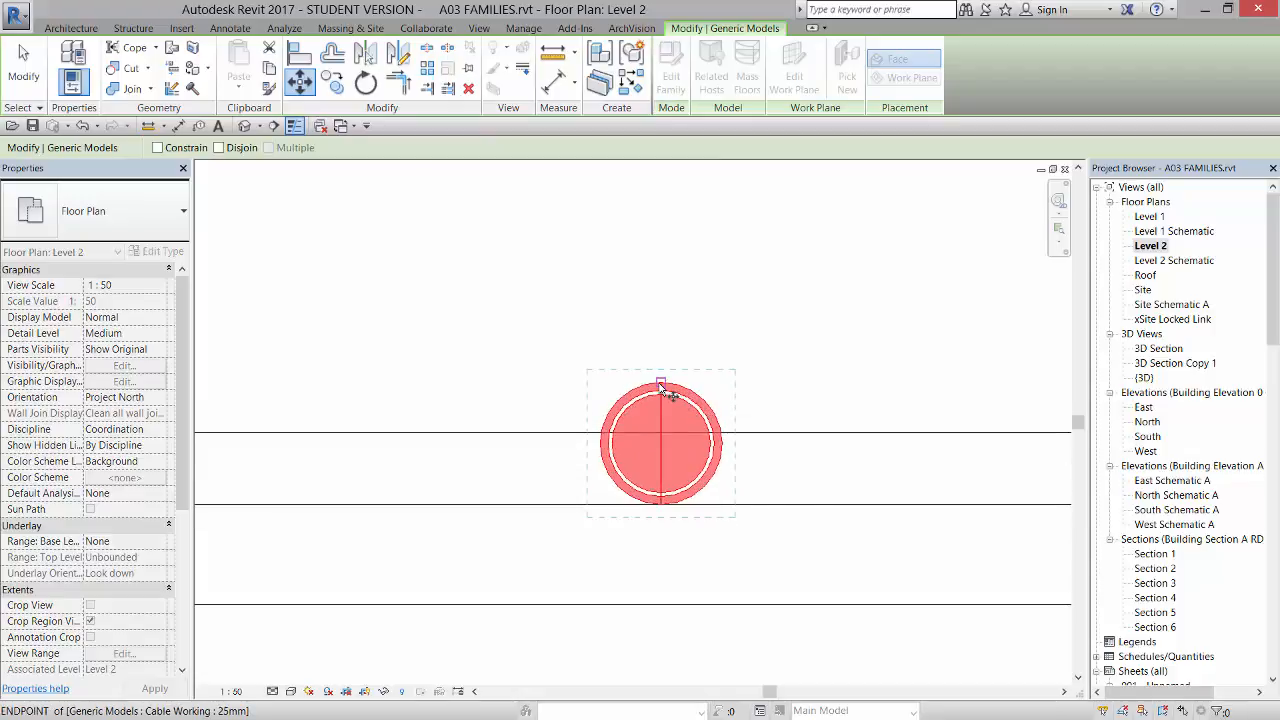
click(661, 386)
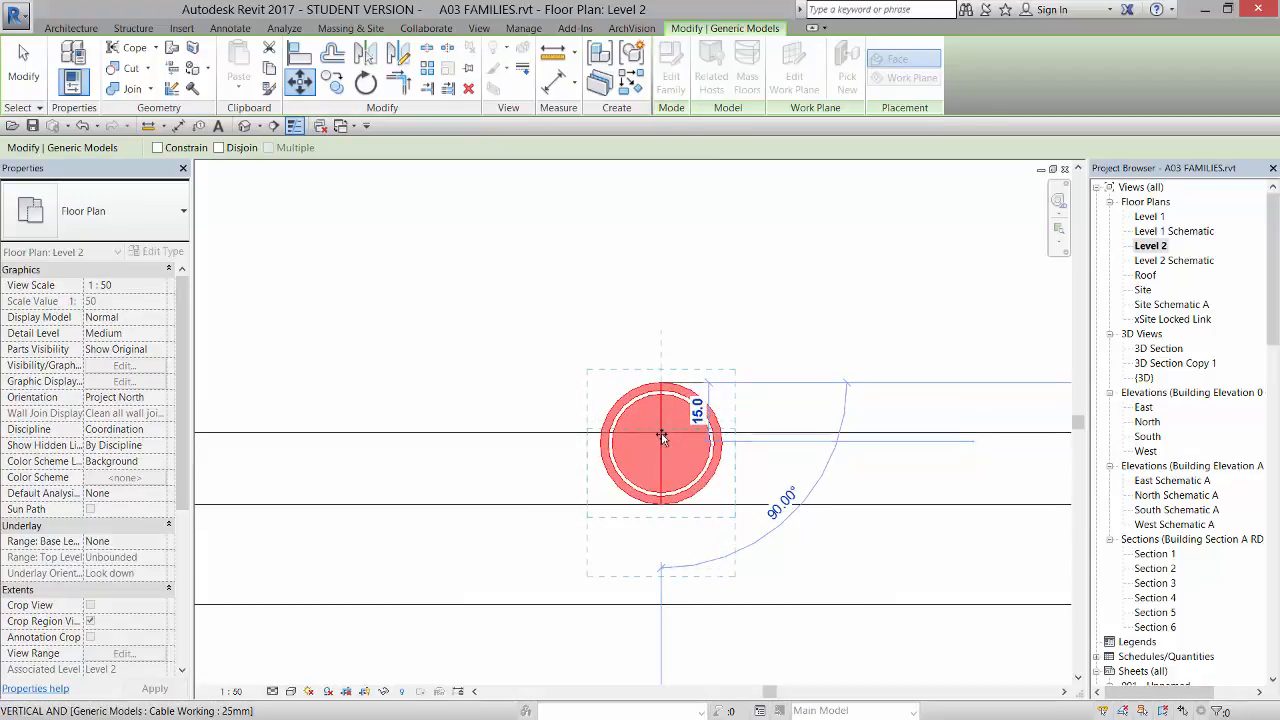
click(662, 436)
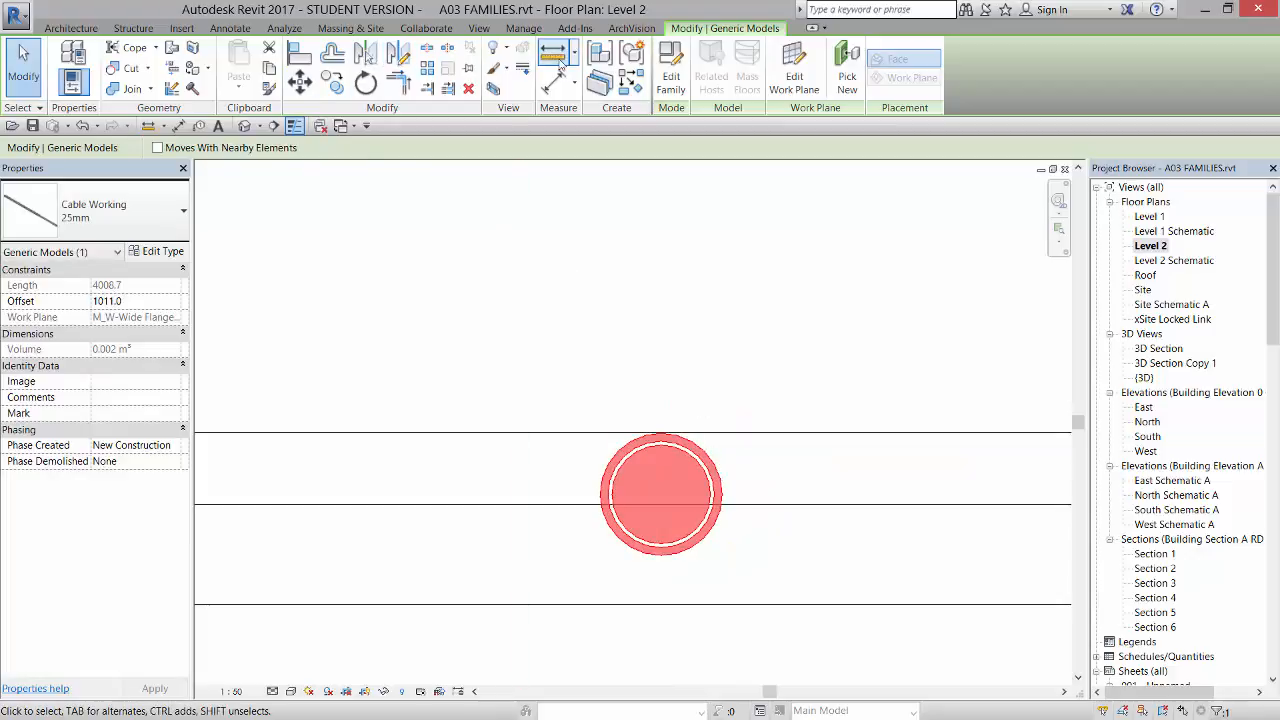
- Measure vertically from the guardrail's upper line to the cable's lower edge
click(553, 55)
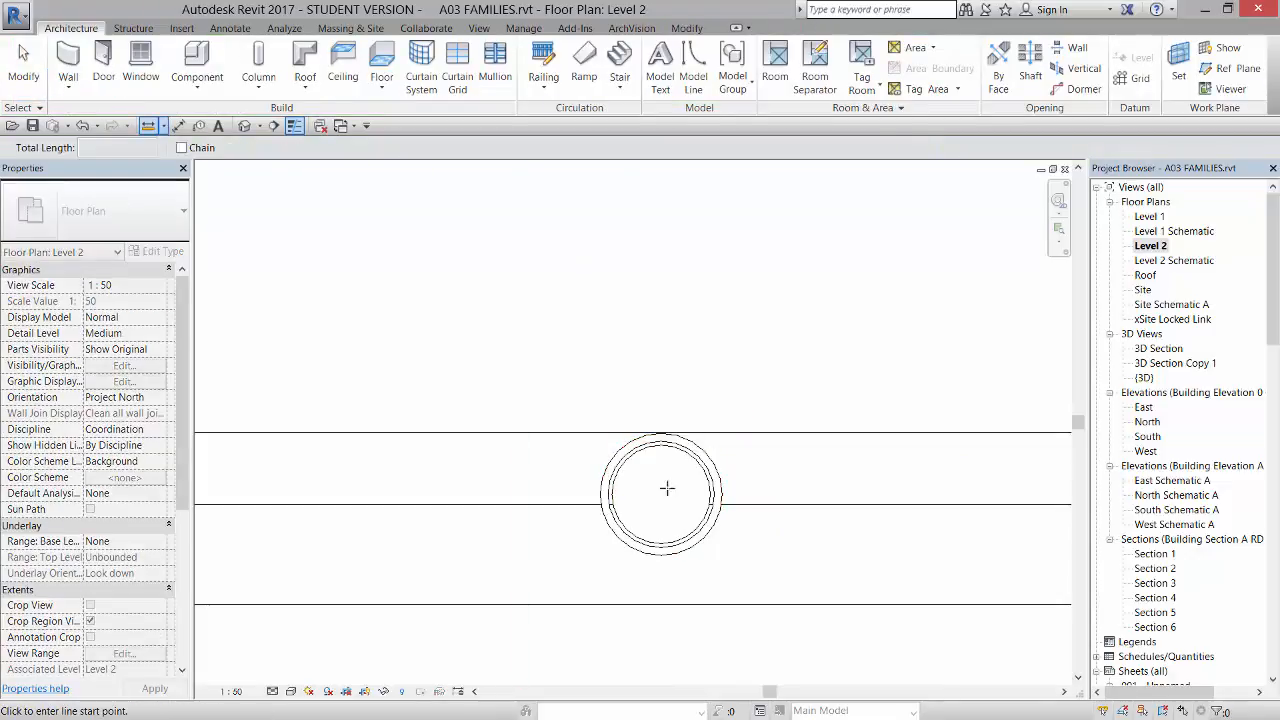
click(598, 508)
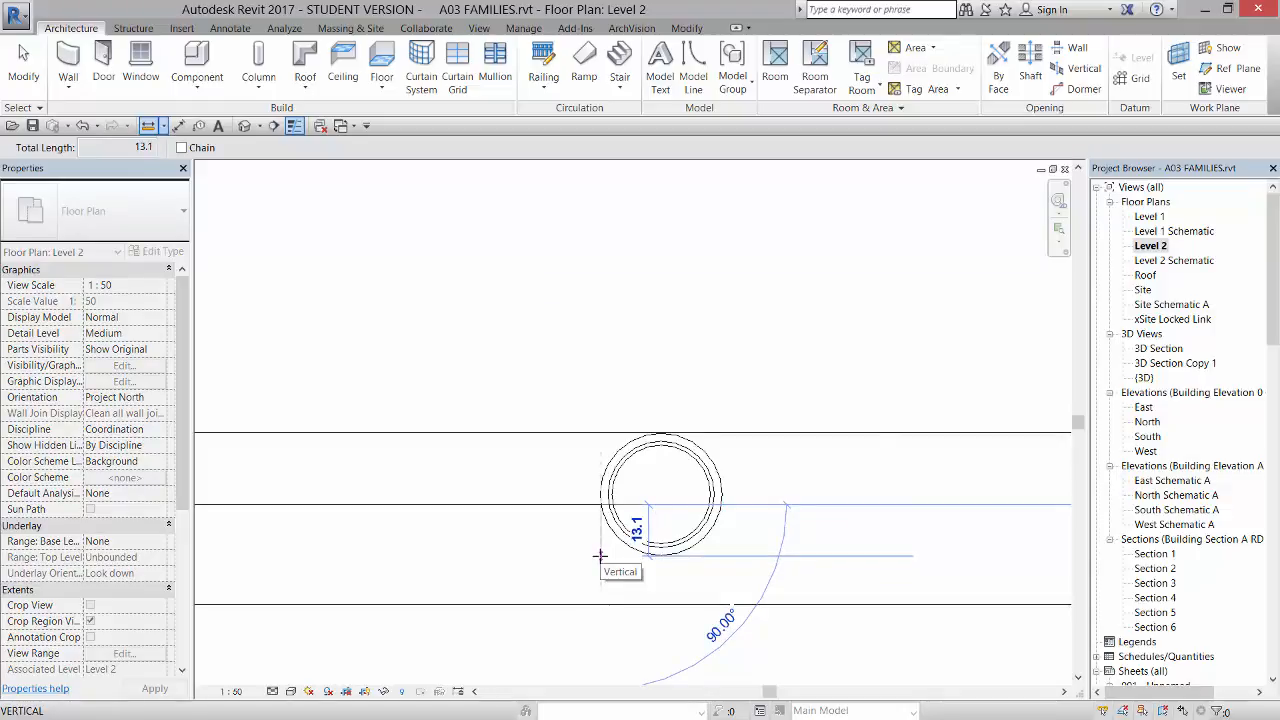
key(Escape)
key(Escape)
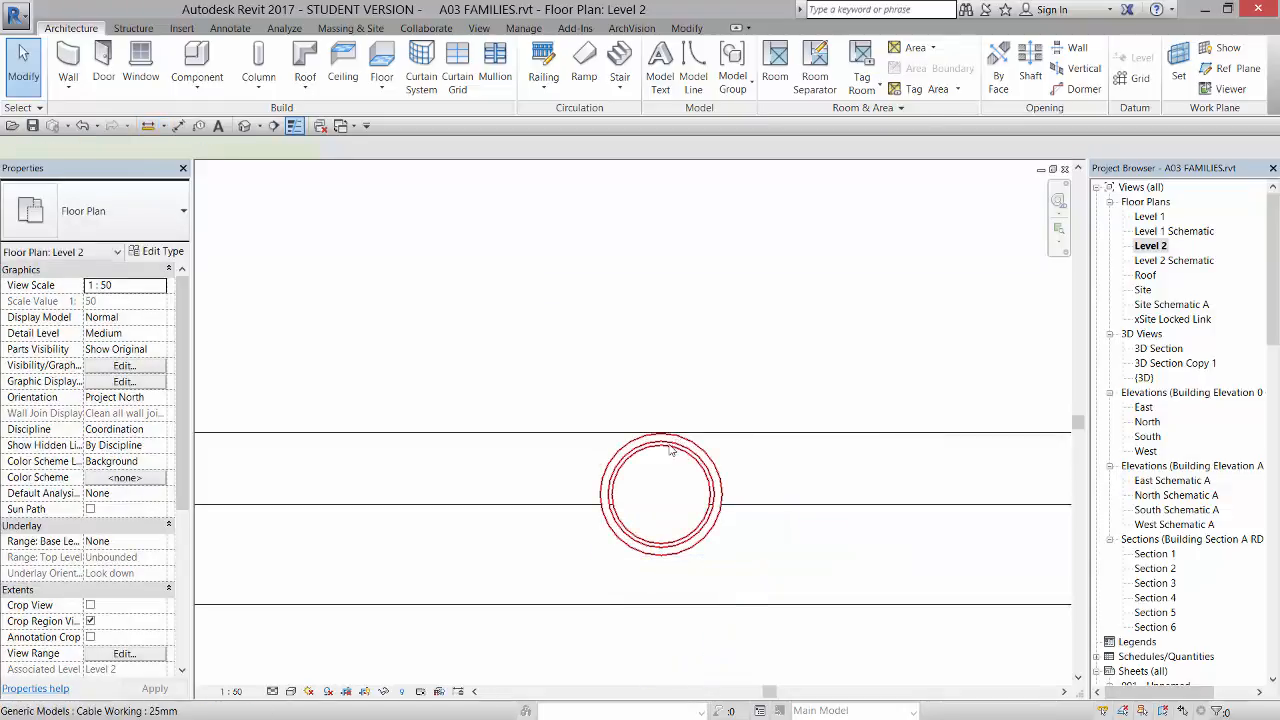
- Fine-tune the cable's vertical position in plan so its topmost point sits exactly on the edge line above the guardrail
click(671, 451)
scroll(673, 454, up, 5)
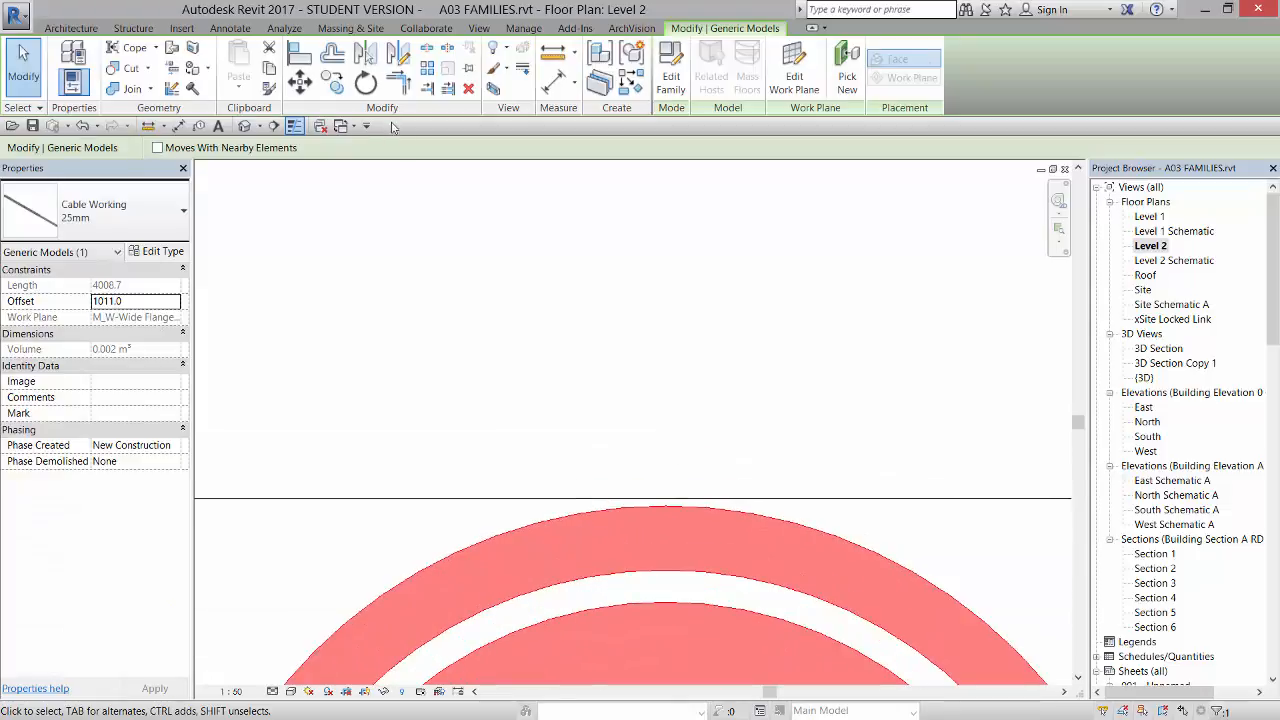
click(300, 82)
click(668, 506)
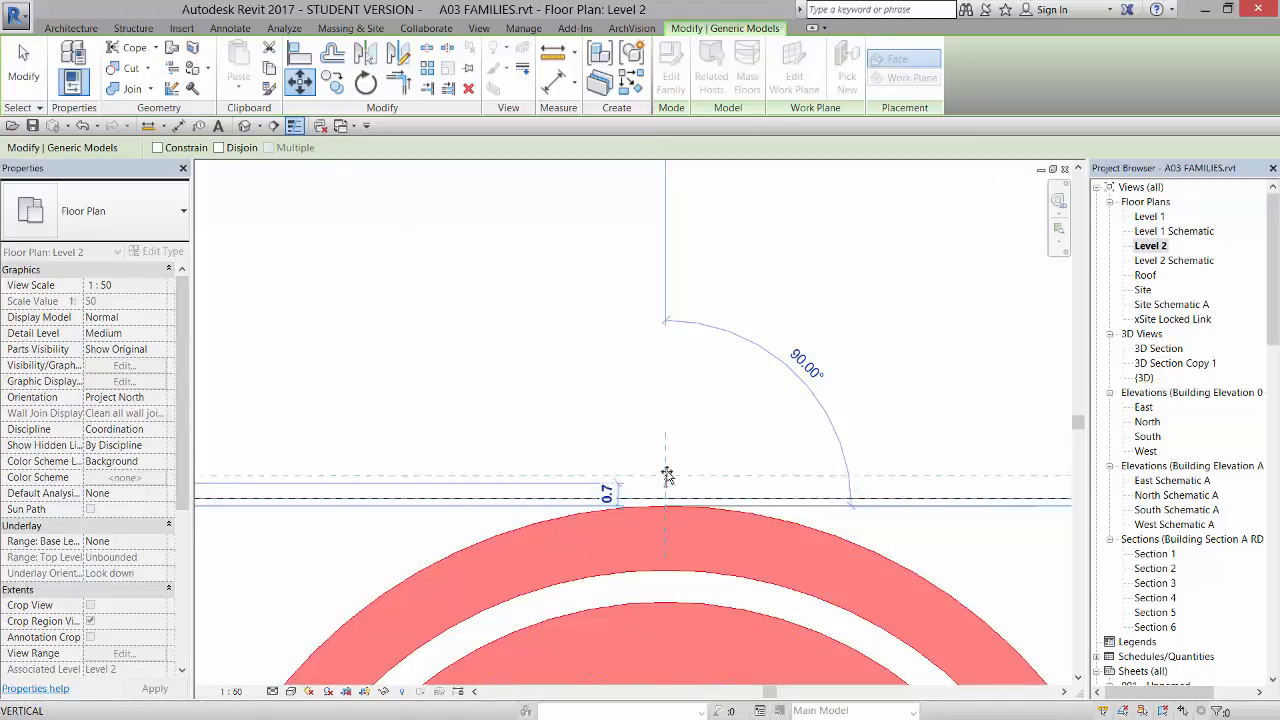
click(670, 428)
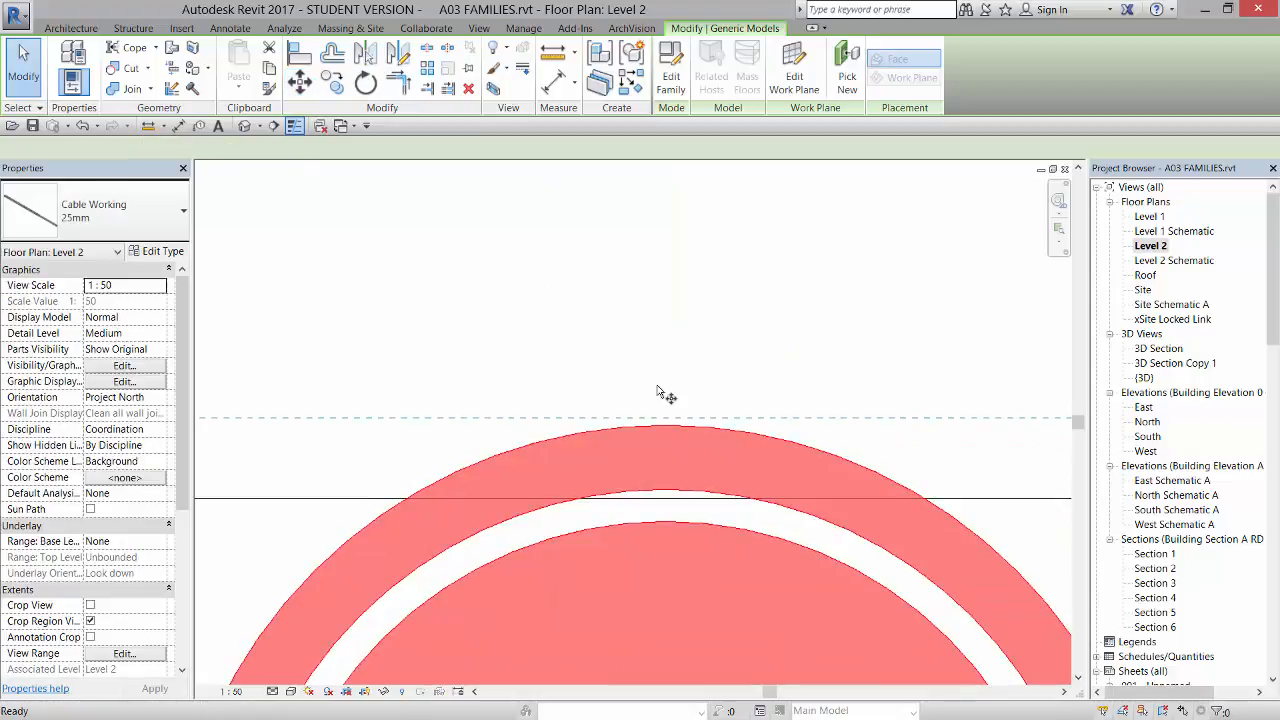
key(m)
key(v)
click(665, 427)
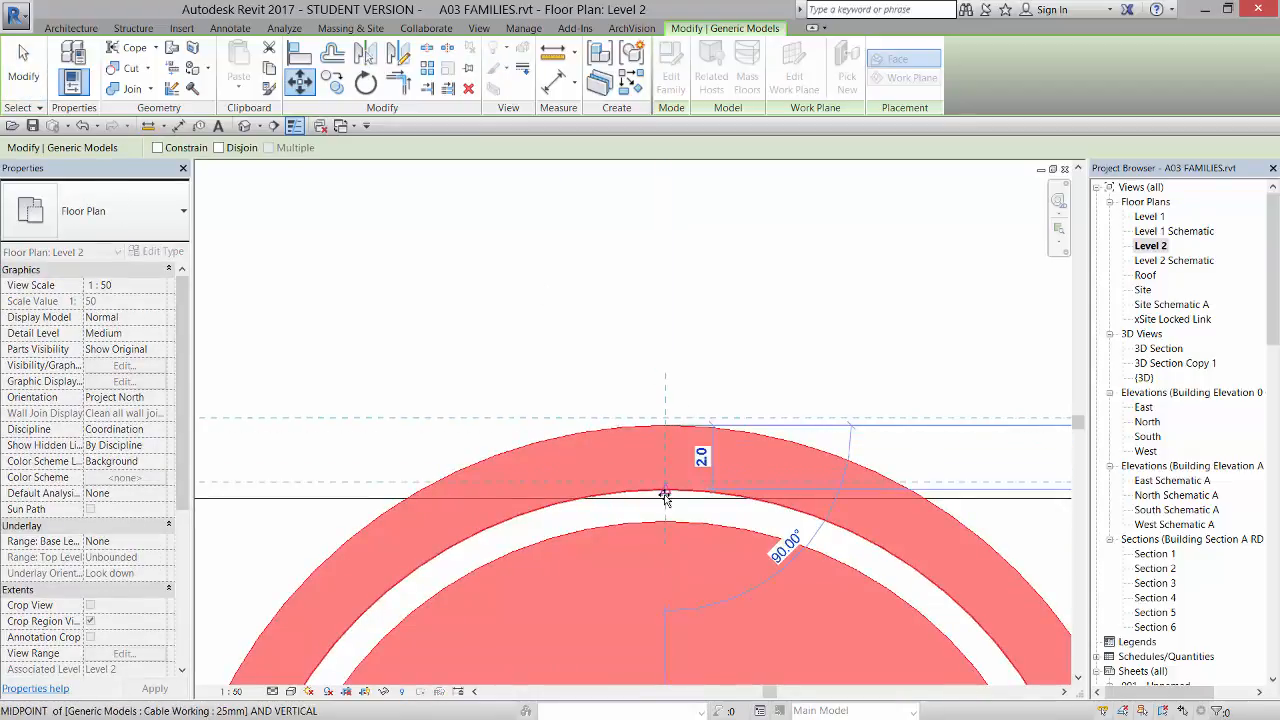
click(665, 499)
- Set the Guardrail - Pipe Generic White Non Compliant railing's Offset from Path to -44 and check it along the ramp
scroll(680, 391, down, 6)
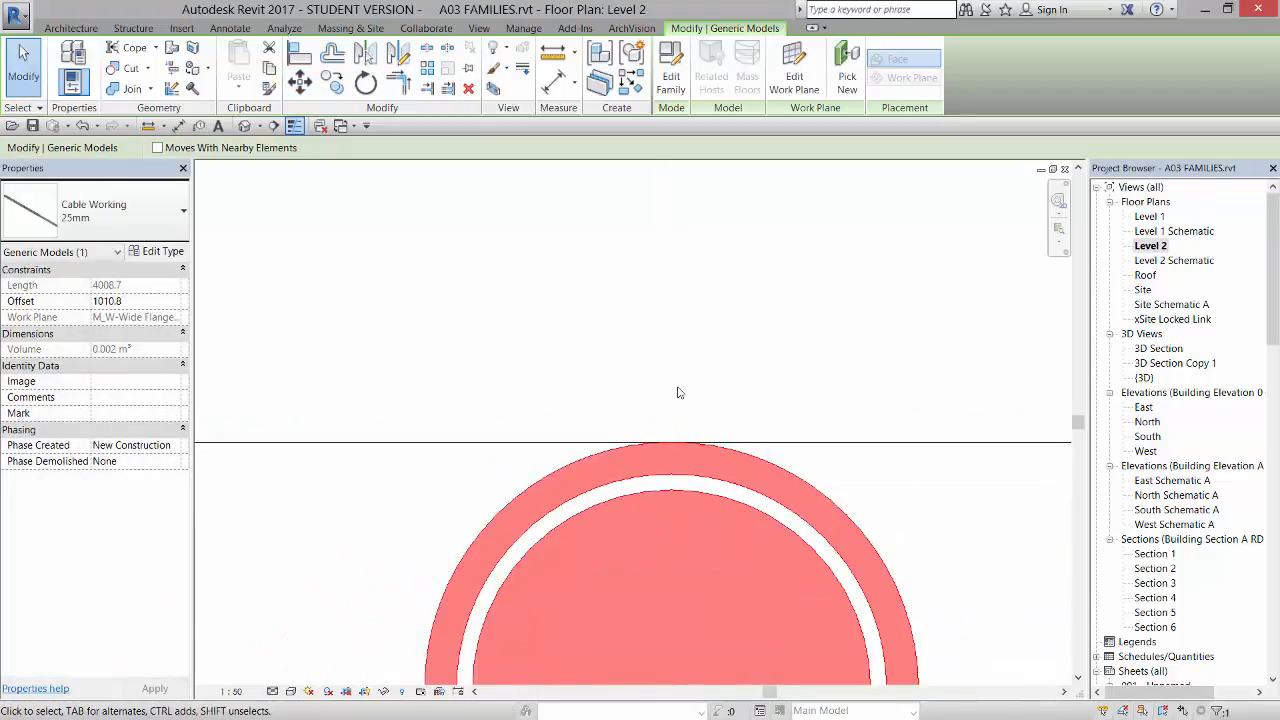
scroll(678, 391, down, 1)
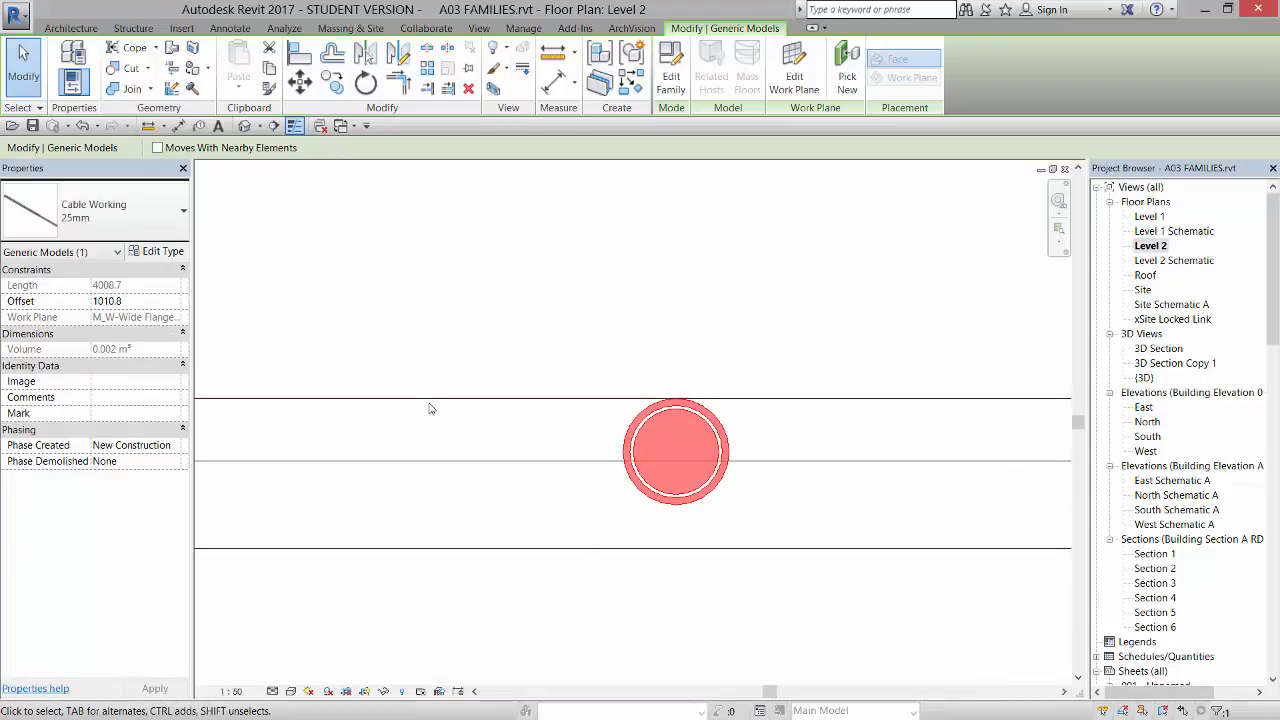
click(466, 466)
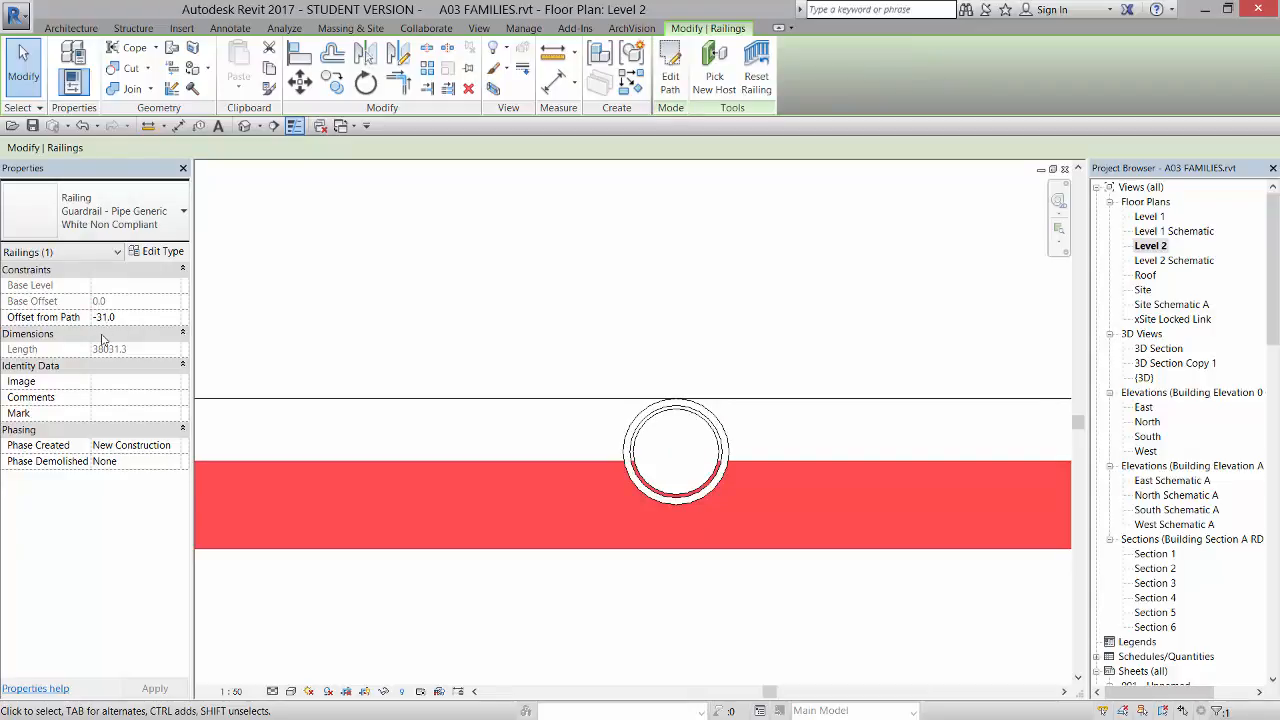
text(44)
key(Return)
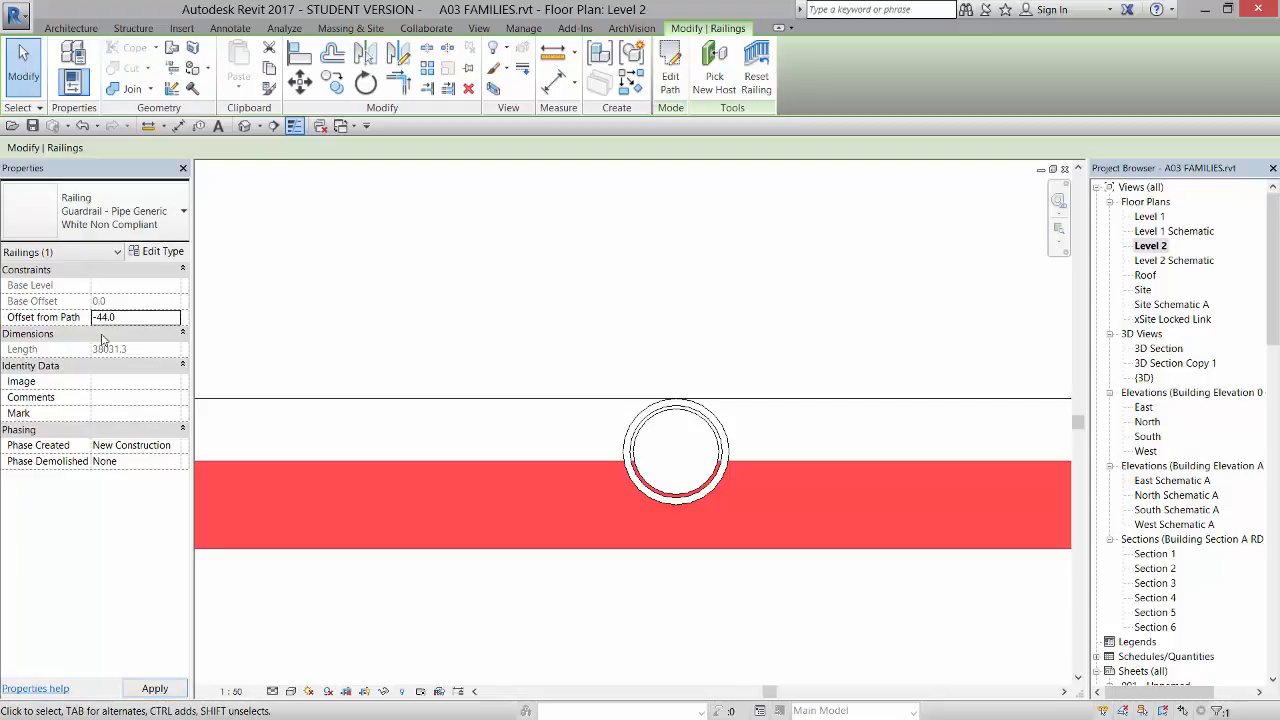
scroll(738, 425, down, 5)
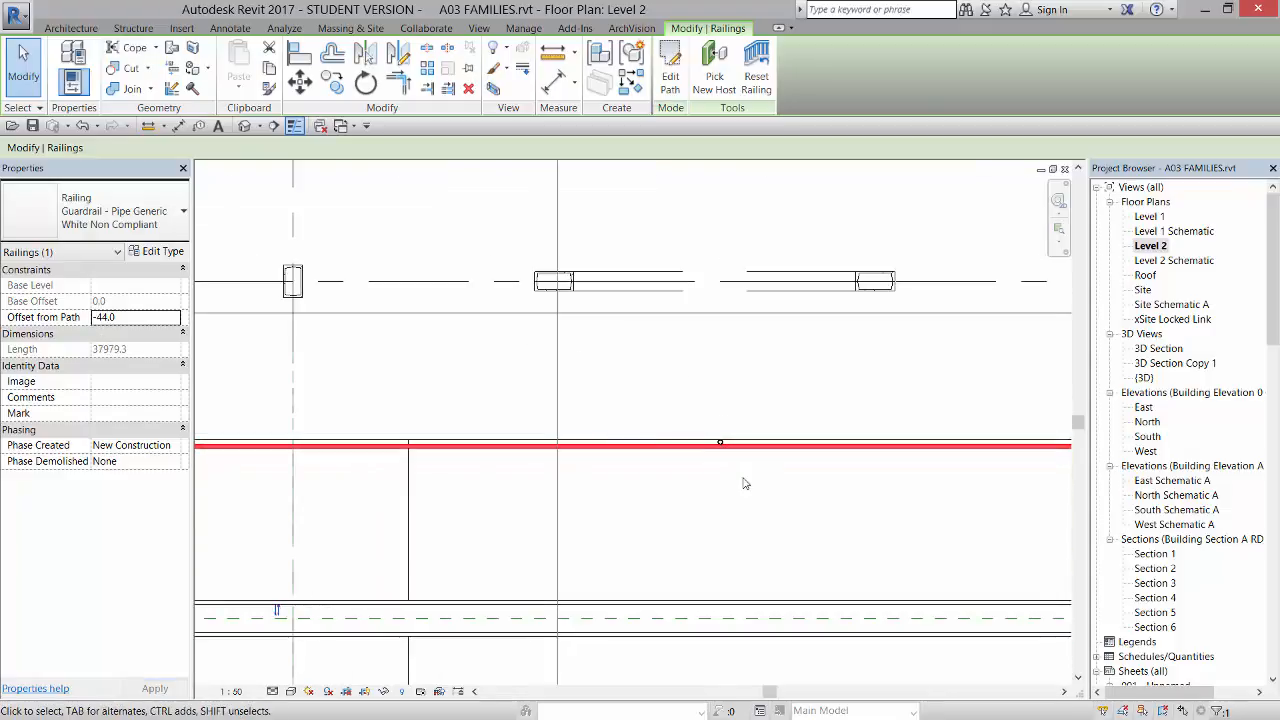
scroll(743, 478, down, 2)
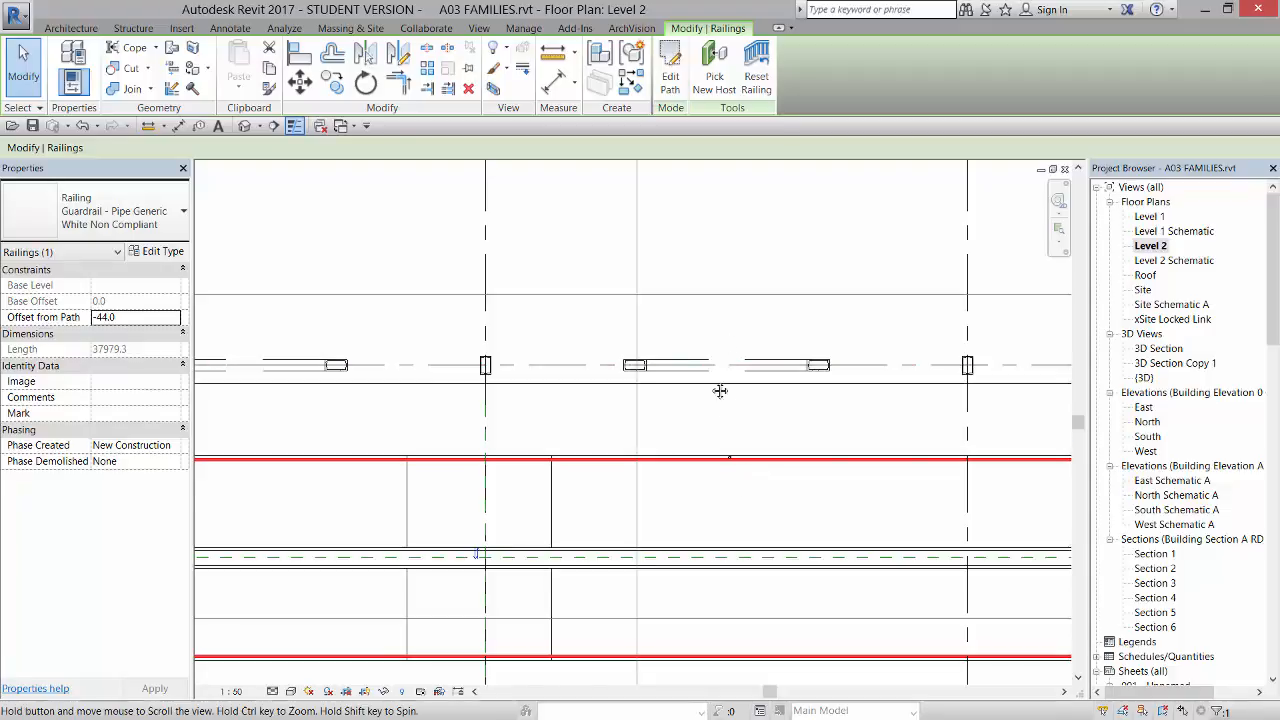
middle_drag(536, 268, 505, 344)
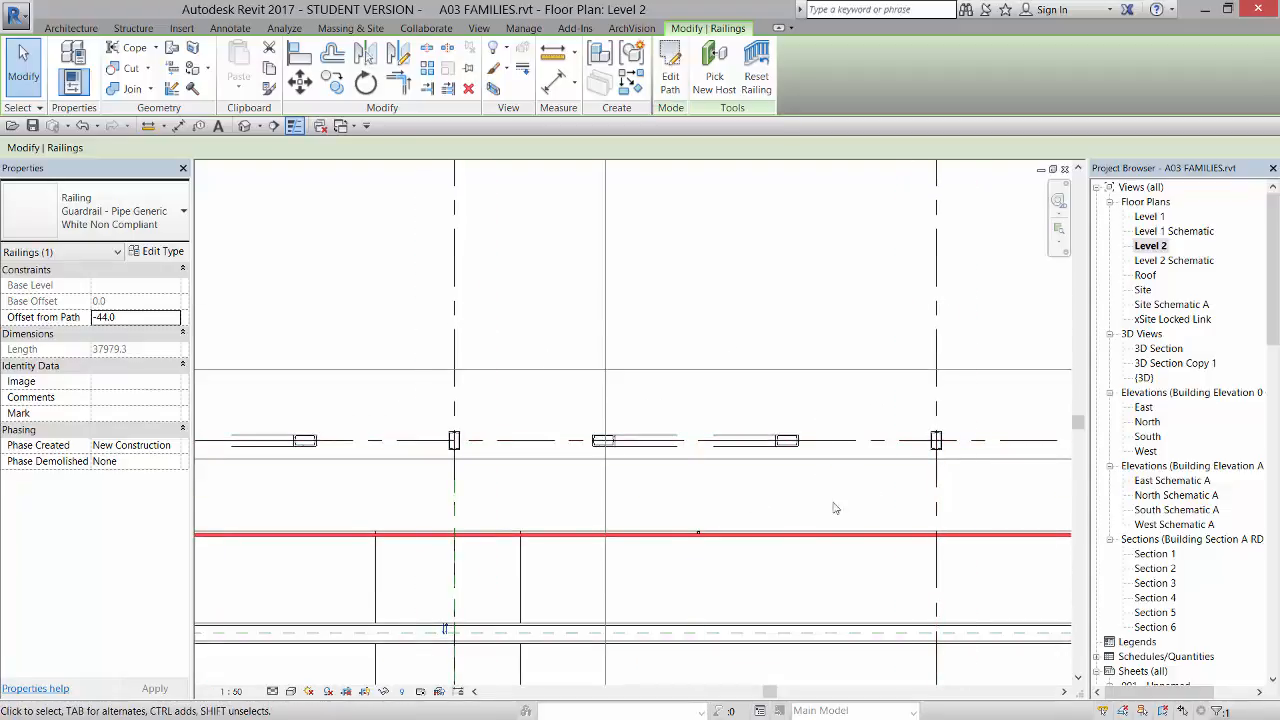
scroll(829, 472, down, 2)
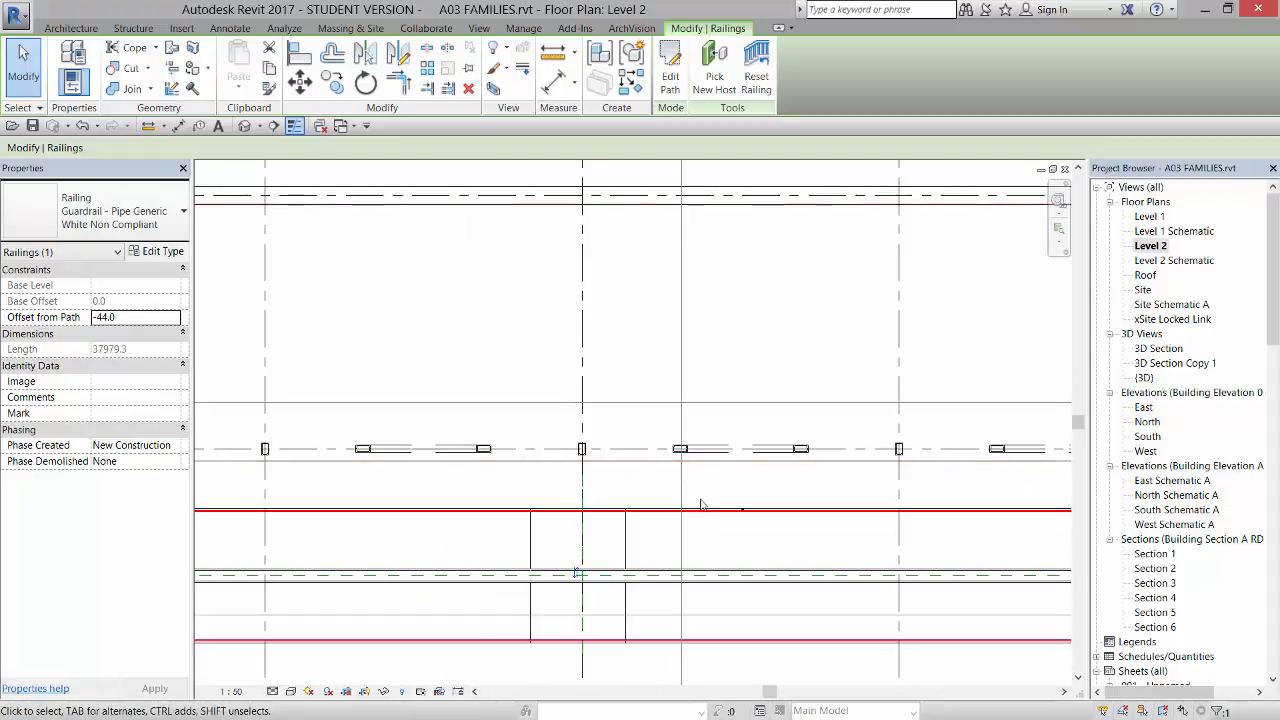